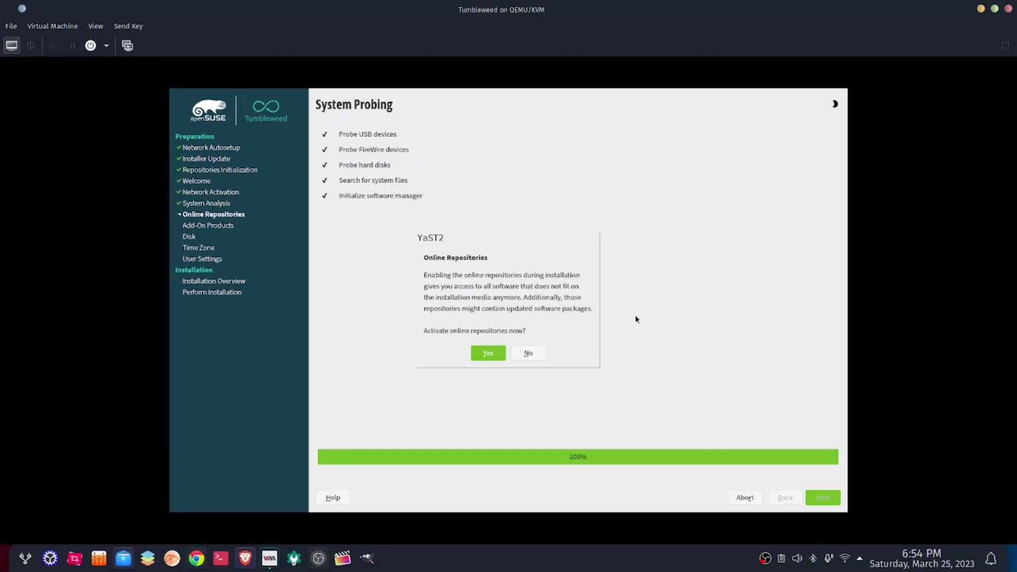
# Activate the online repositories with the preselected repository list and accept the suggested disk partitioning.
pyautogui.click(486, 355)
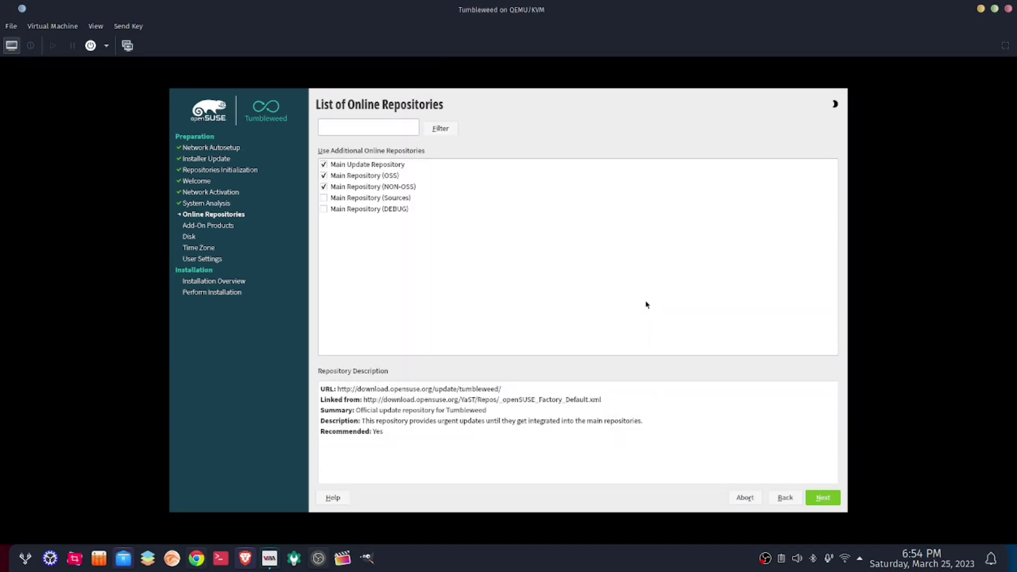
pyautogui.click(826, 502)
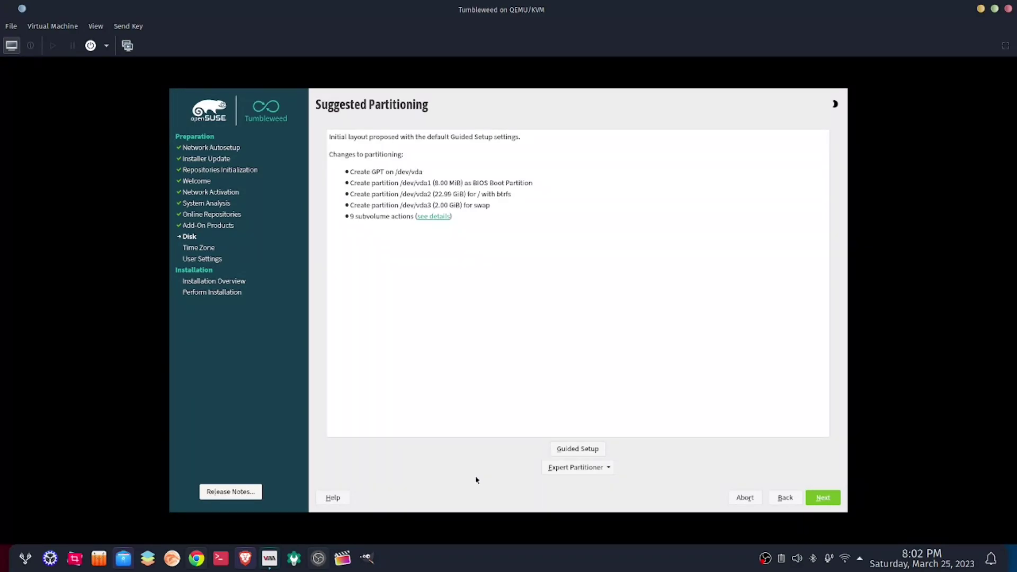
pyautogui.click(824, 499)
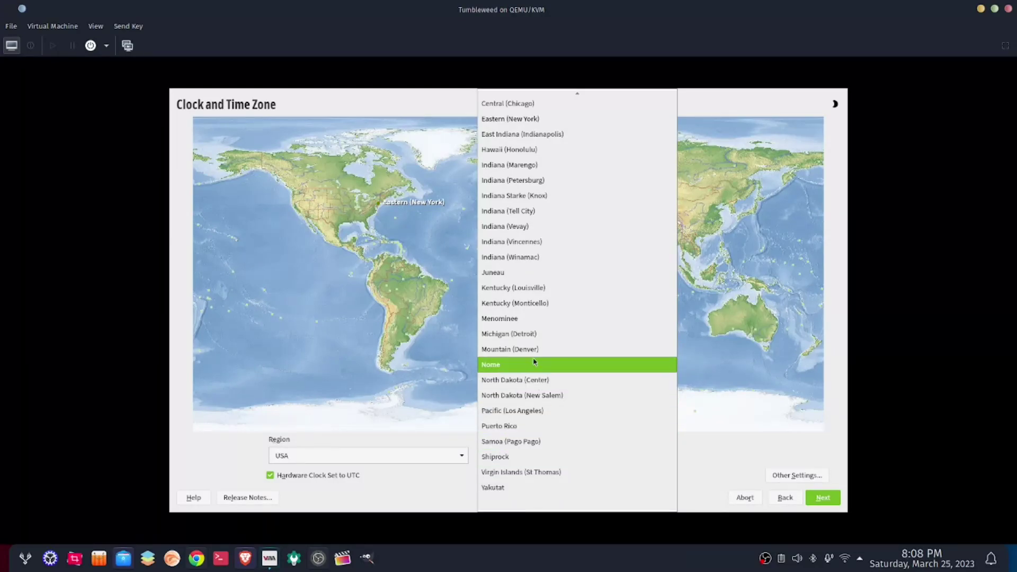
# Set the time zone to Arizona (Phoenix) in the USA region and continue to the user settings.
pyautogui.scroll(2, 534, 362)
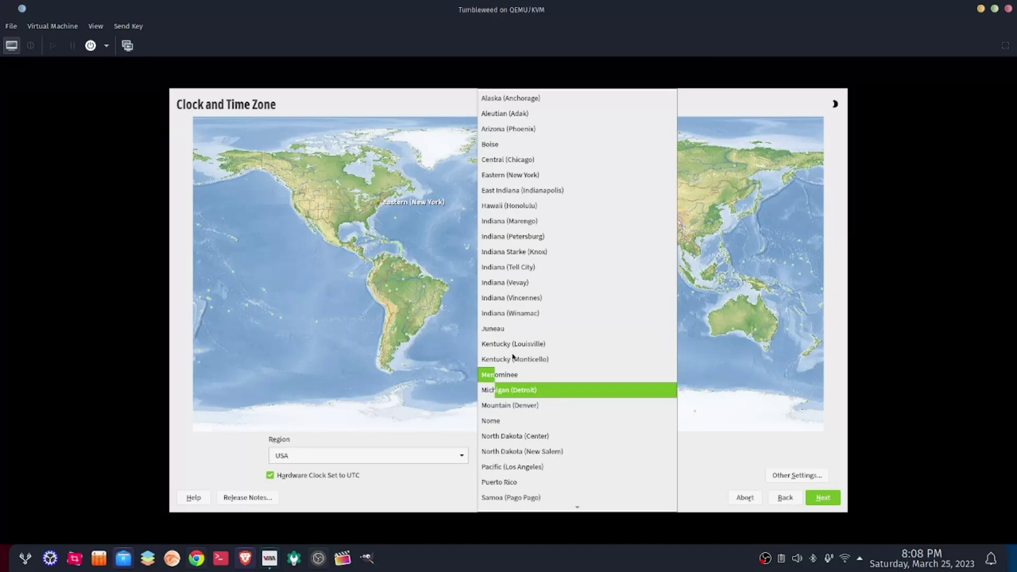
pyautogui.click(311, 217)
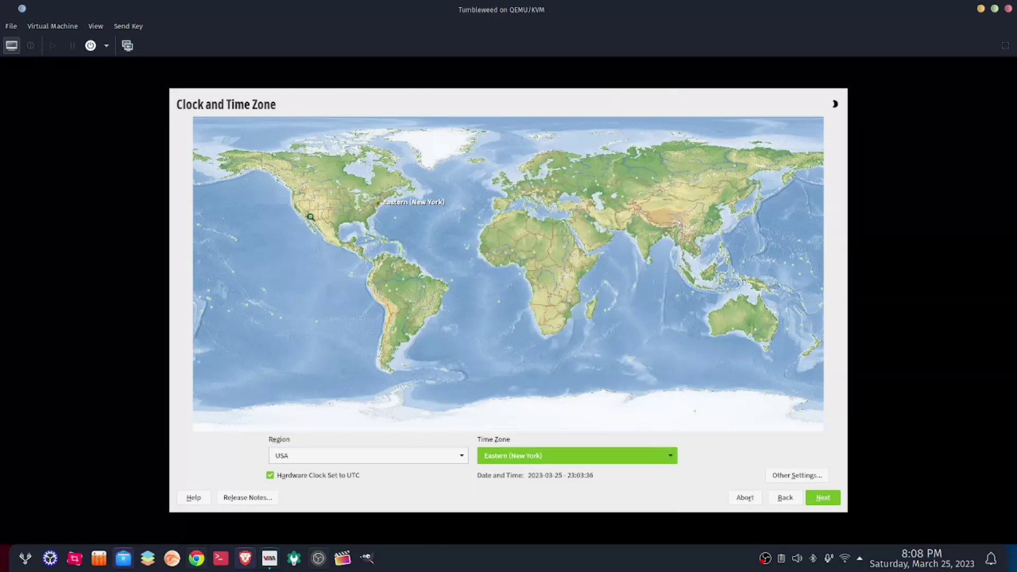
pyautogui.click(311, 218)
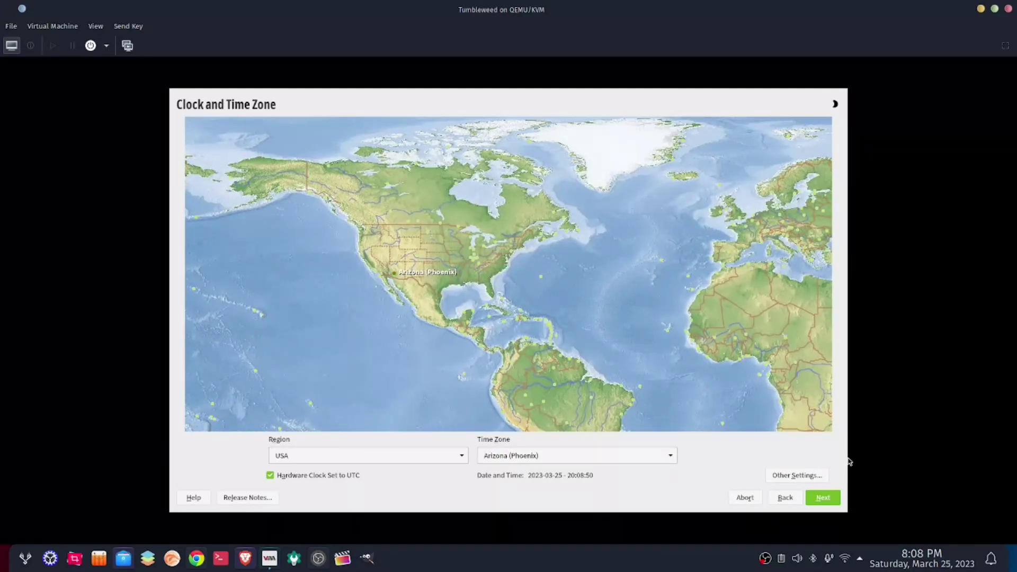
pyautogui.click(815, 498)
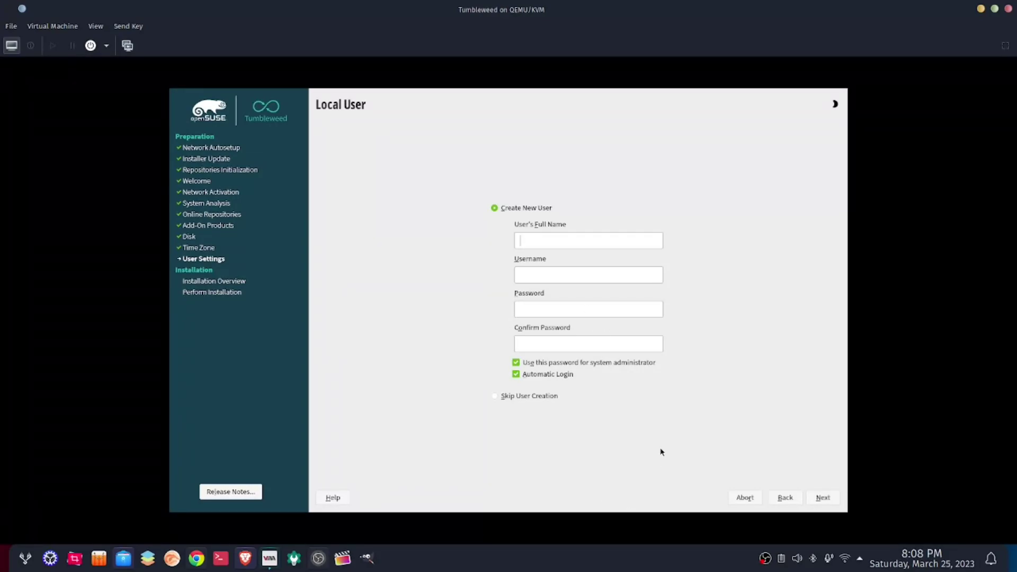
# Create the local user by entering the full name, the account password and its confirmation, and accept using the simple password.
pyautogui.write('thumplinux')
pyautogui.press('Tab')
pyautogui.press('Tab')
pyautogui.write('••')
pyautogui.press('Tab')
pyautogui.write('••')
pyautogui.click(825, 498)
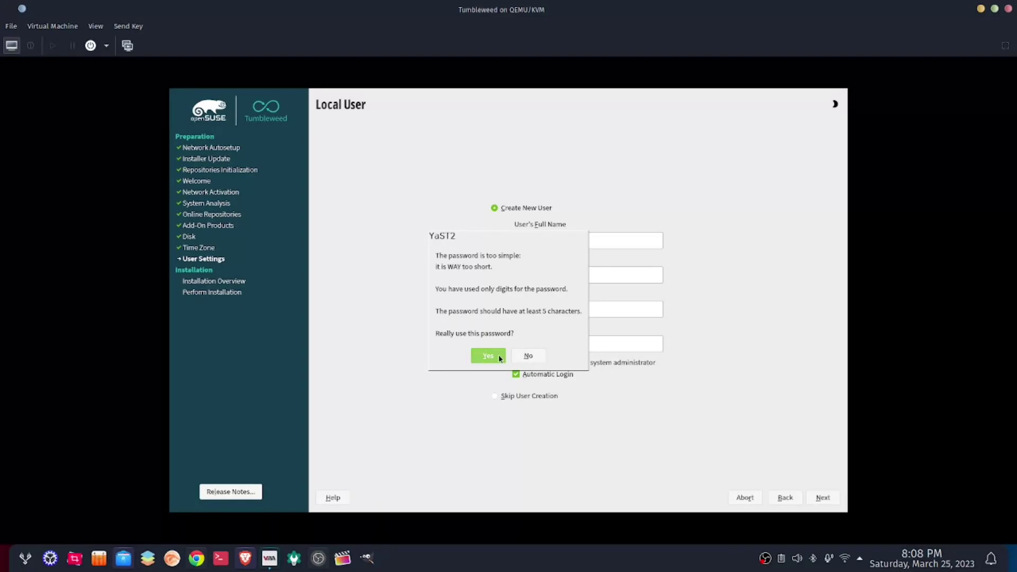
pyautogui.click(497, 355)
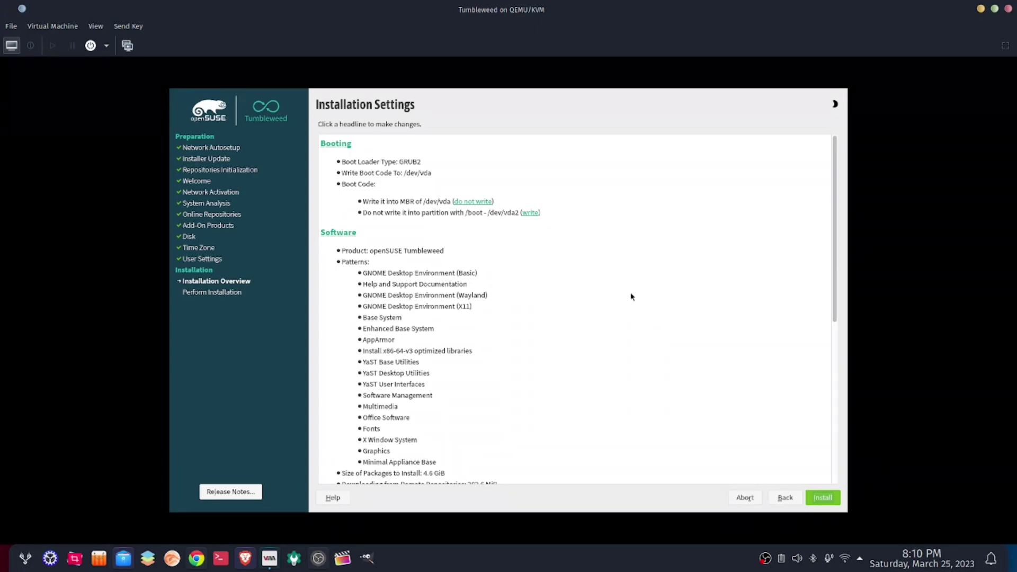
# Install the system with the proposed installation settings and reboot into openSUSE Tumbleweed.
pyautogui.click(823, 498)
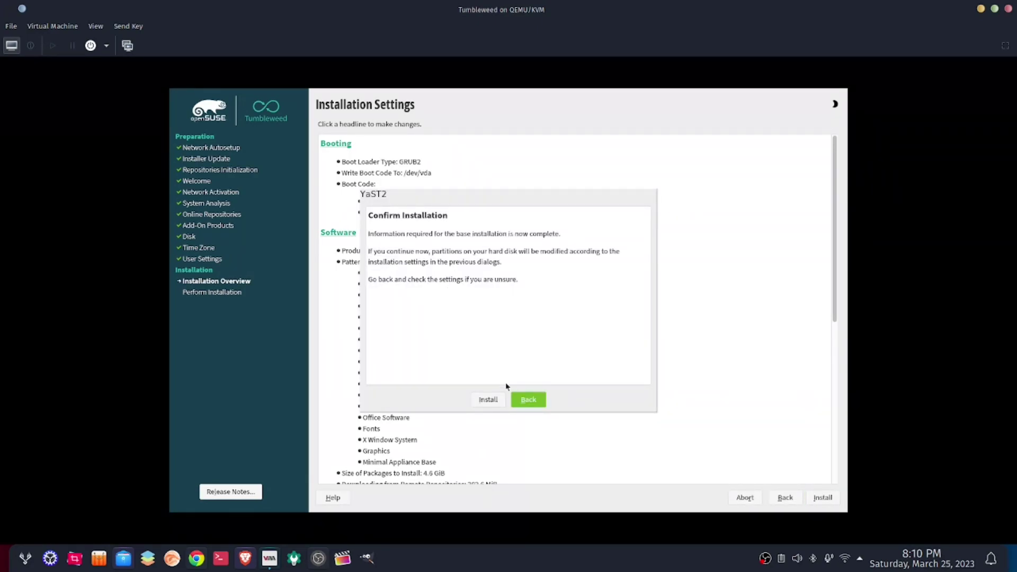
pyautogui.click(488, 400)
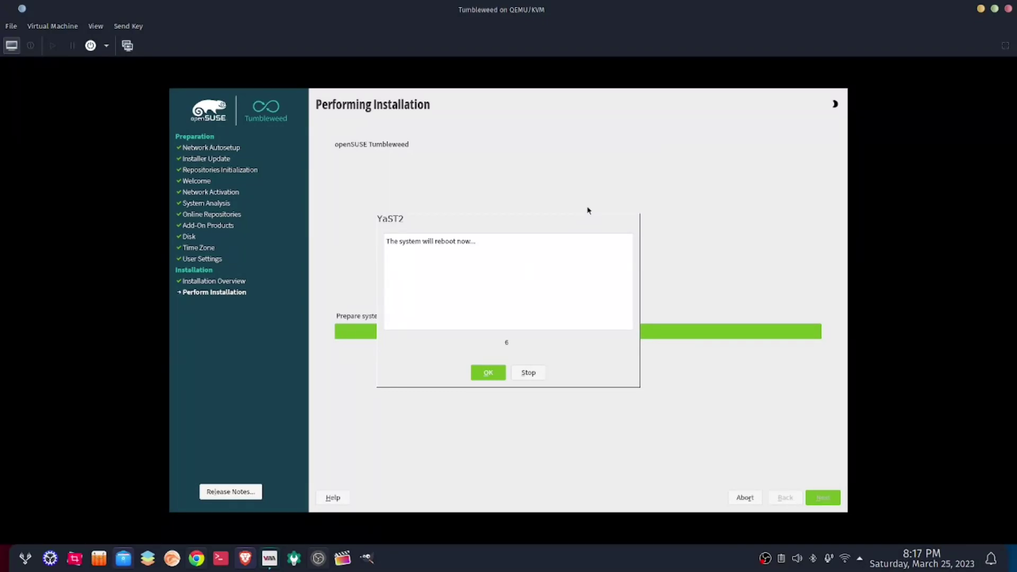
pyautogui.click(489, 377)
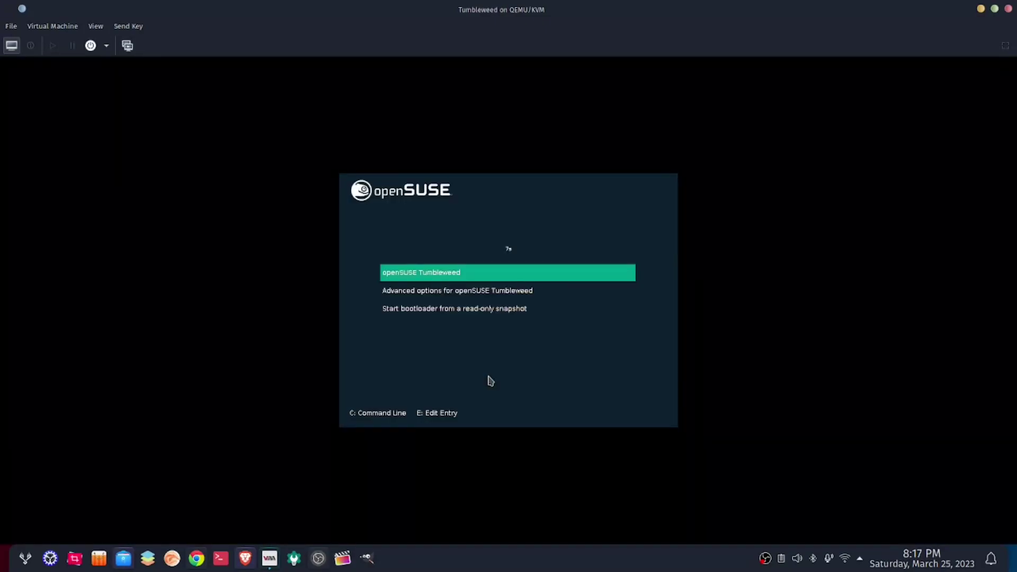
pyautogui.press('Return')
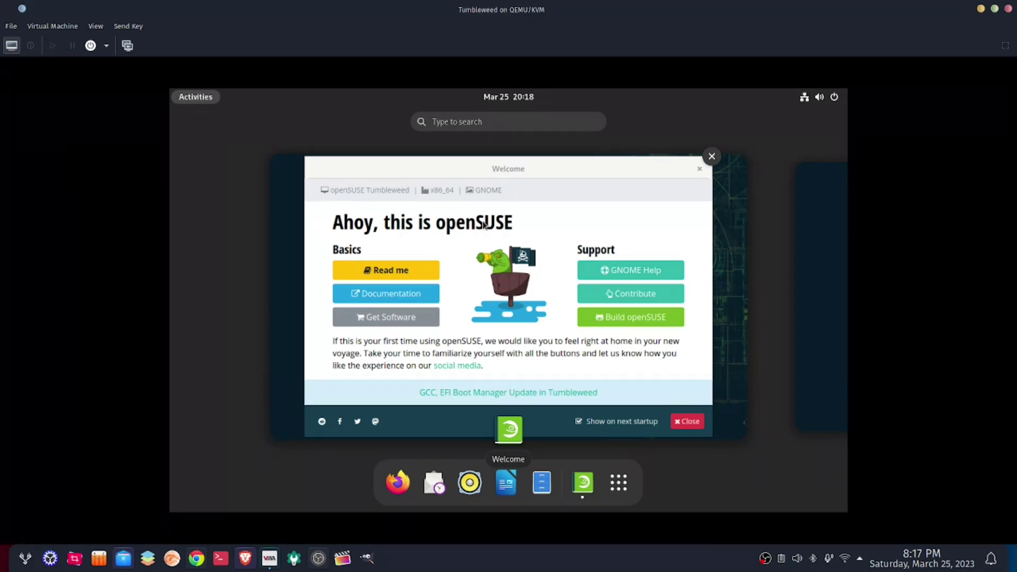
pyautogui.rightClick(766, 559)
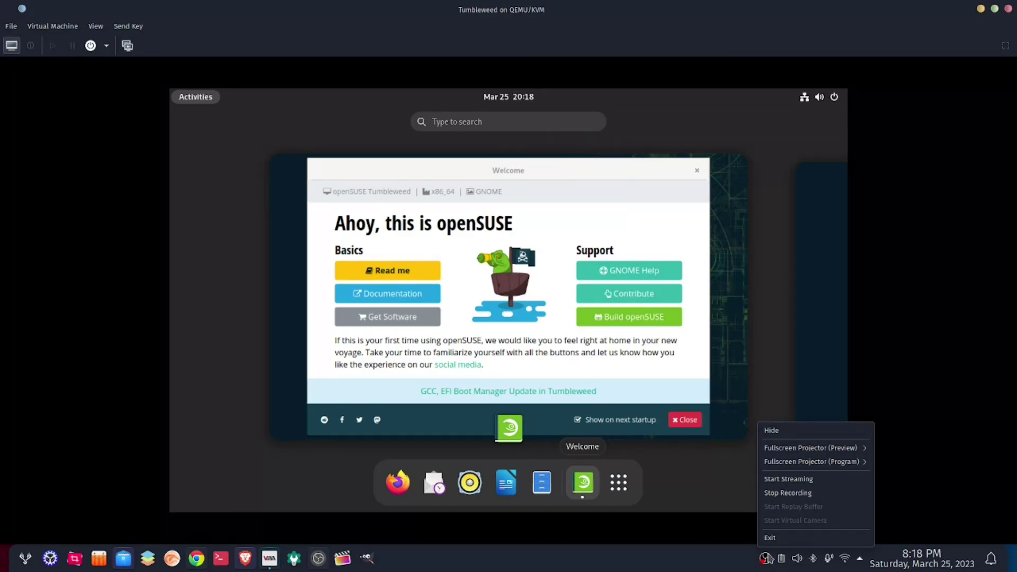
pyautogui.click(785, 493)
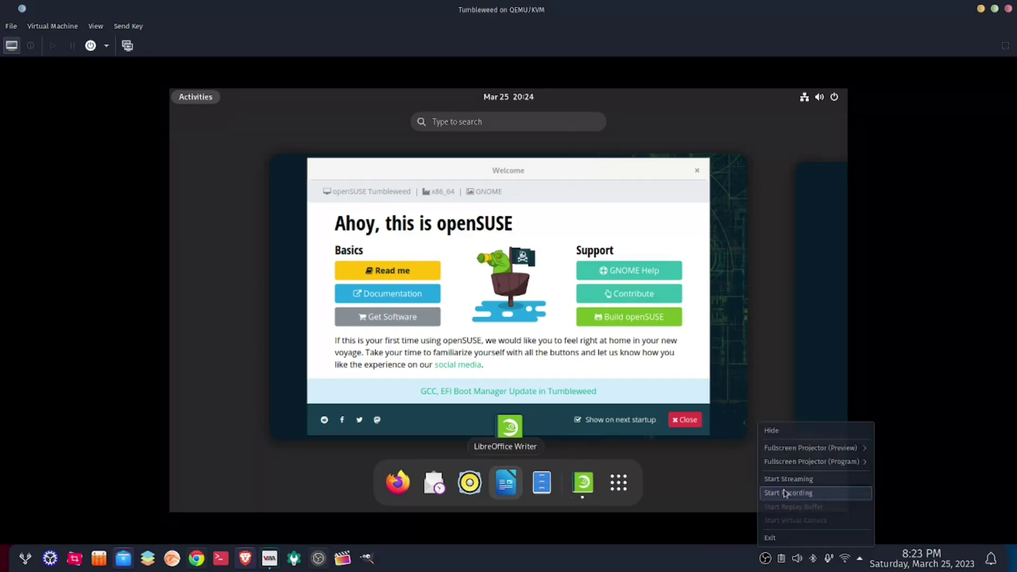
pyautogui.click(786, 493)
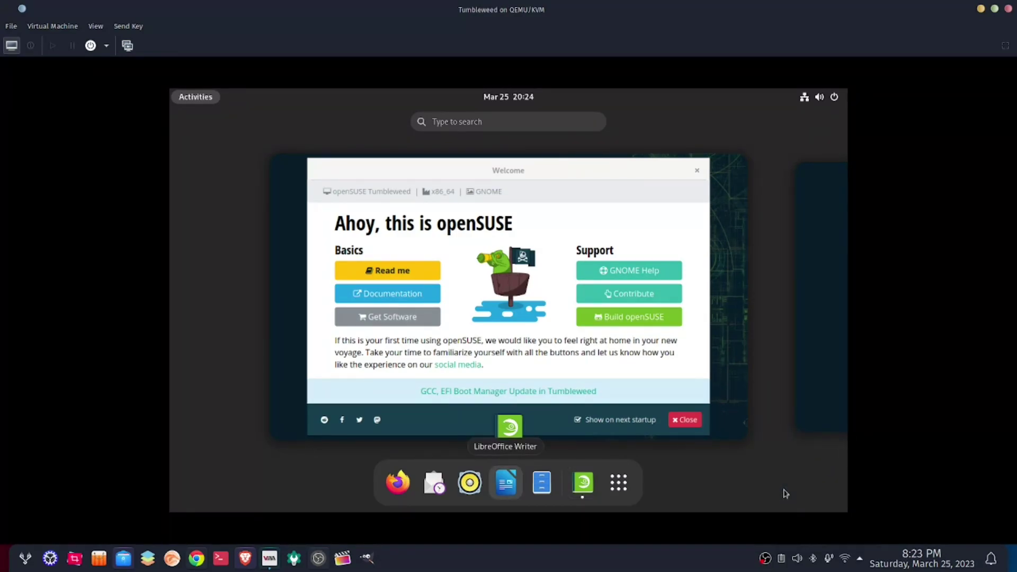
# Read the Welcome window's Read me page on extra software and community repositories, and return to its home page.
pyautogui.click(387, 271)
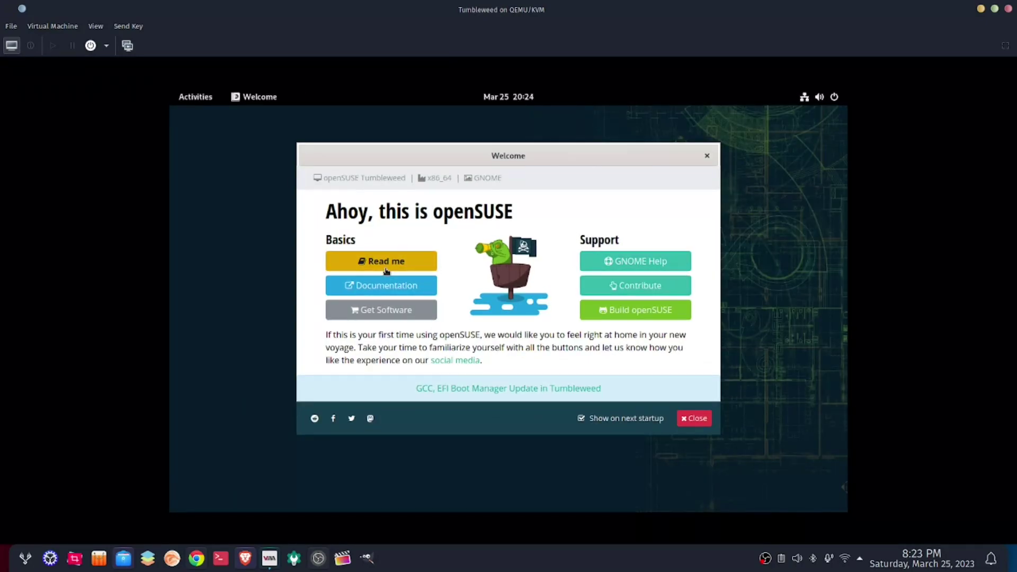
pyautogui.click(392, 263)
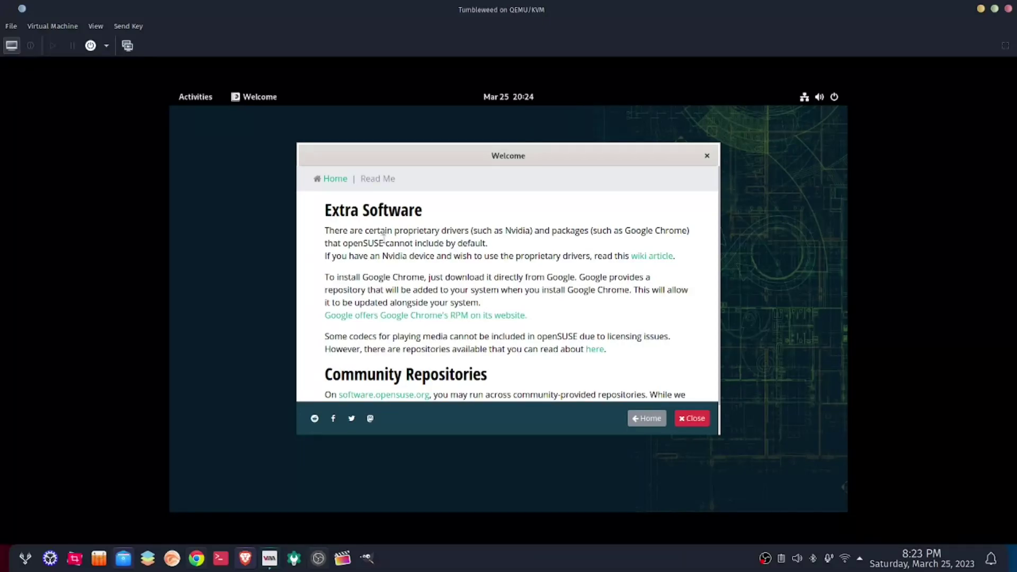
pyautogui.scroll(-2, 383, 236)
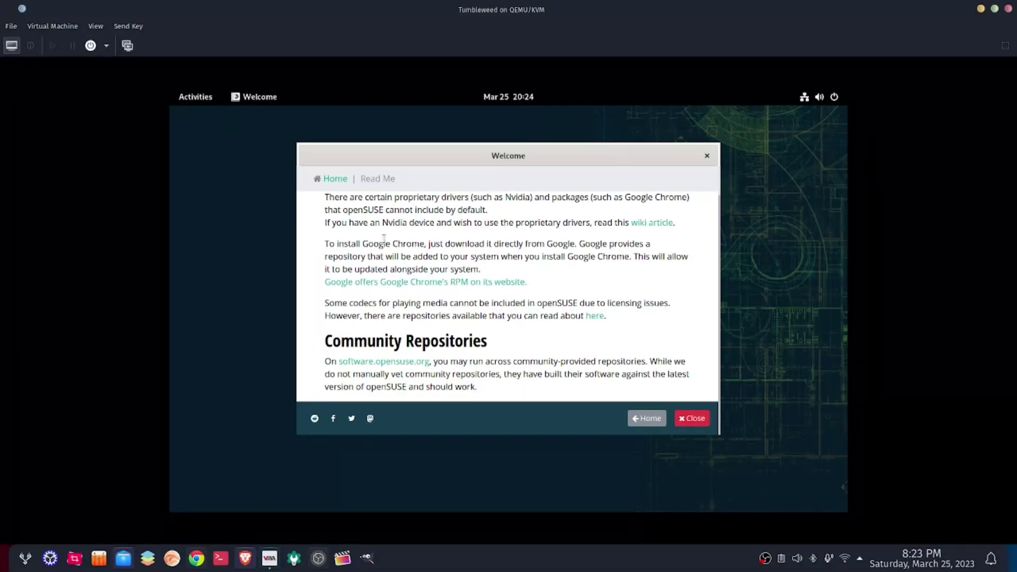
pyautogui.scroll(2, 384, 240)
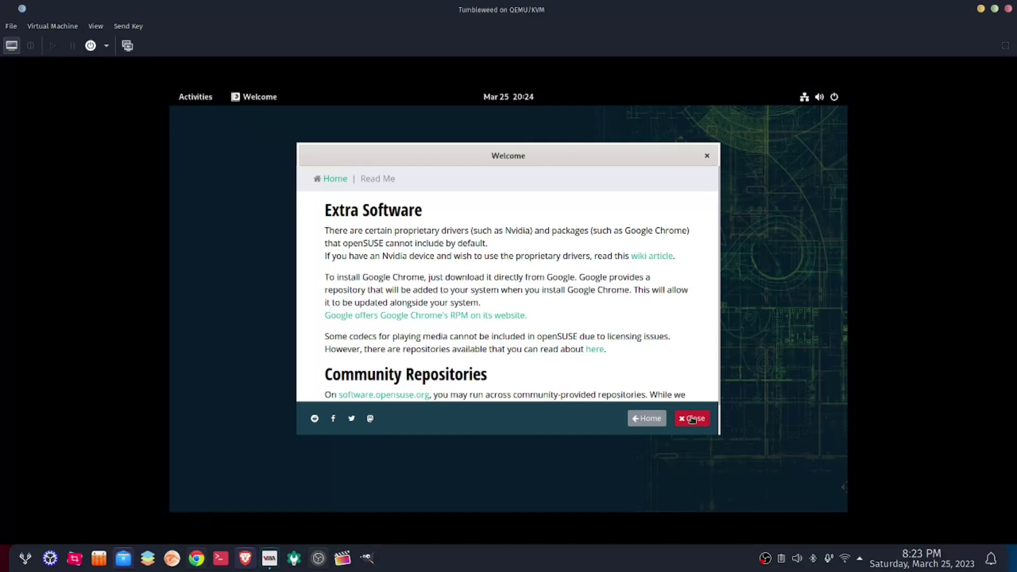
pyautogui.click(653, 421)
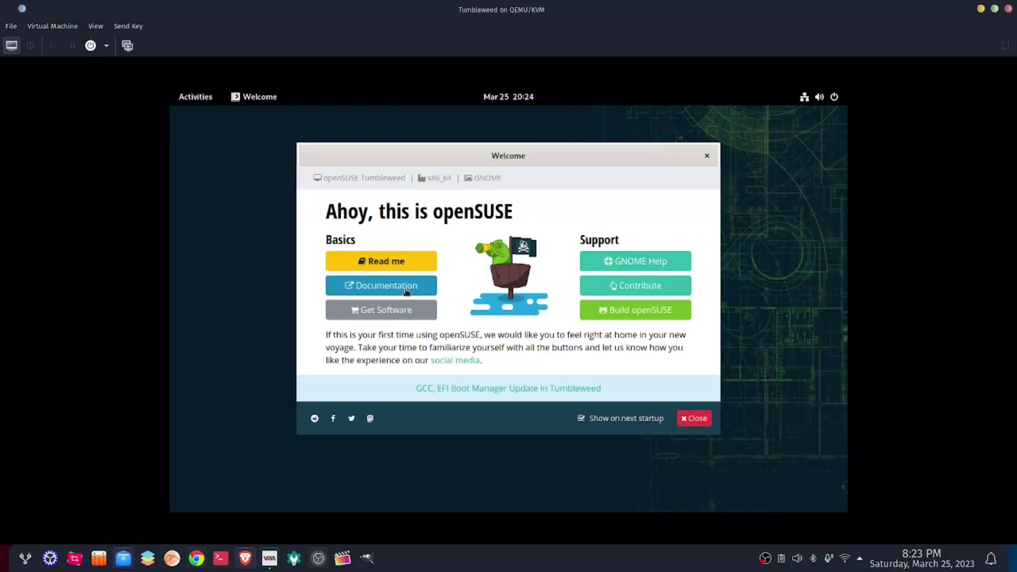
# Open the openSUSE documentation from the Welcome window, look through the Leap 15.4 and 15.3 guides, and close the browser.
pyautogui.click(400, 286)
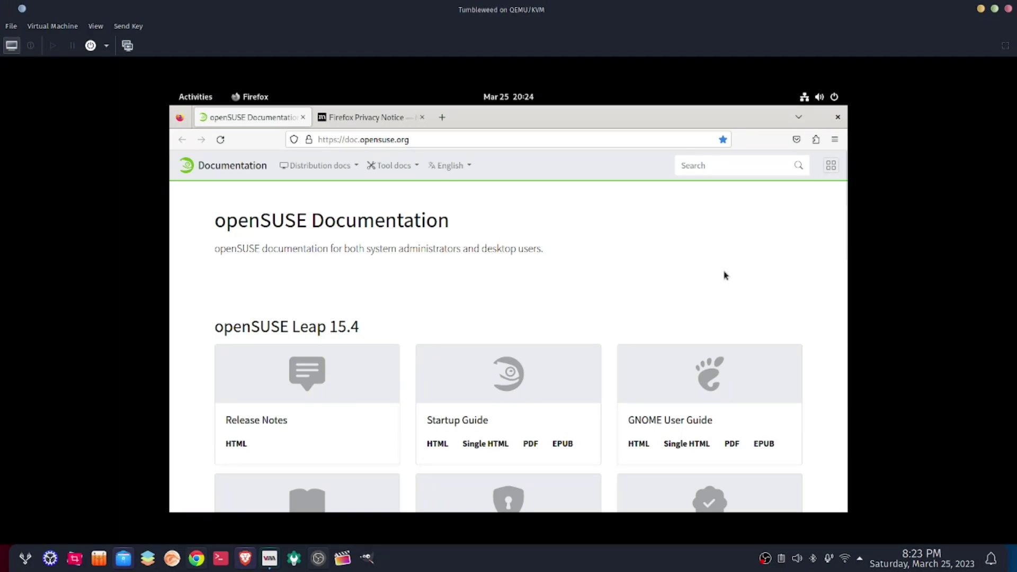
pyautogui.scroll(-5, 724, 273)
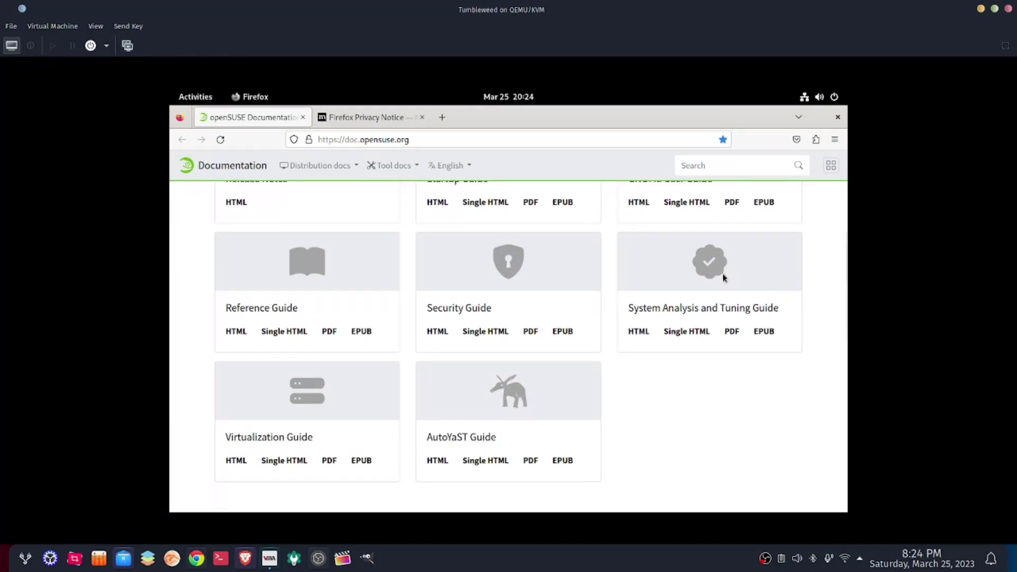
pyautogui.scroll(-5, 724, 276)
pyautogui.scroll(1, 724, 278)
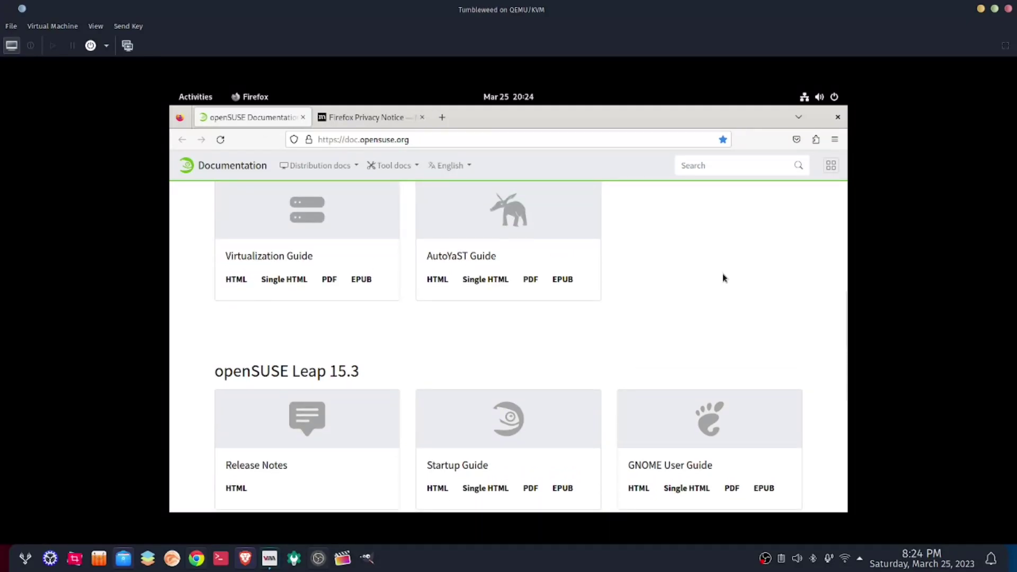
pyautogui.scroll(-2, 723, 277)
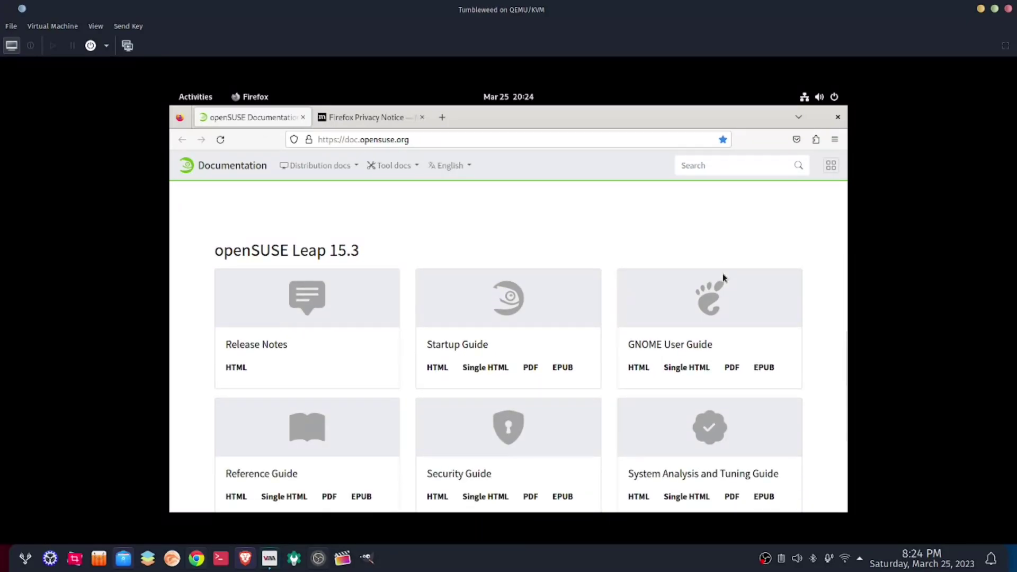
pyautogui.scroll(-2, 724, 277)
pyautogui.scroll(-2, 725, 280)
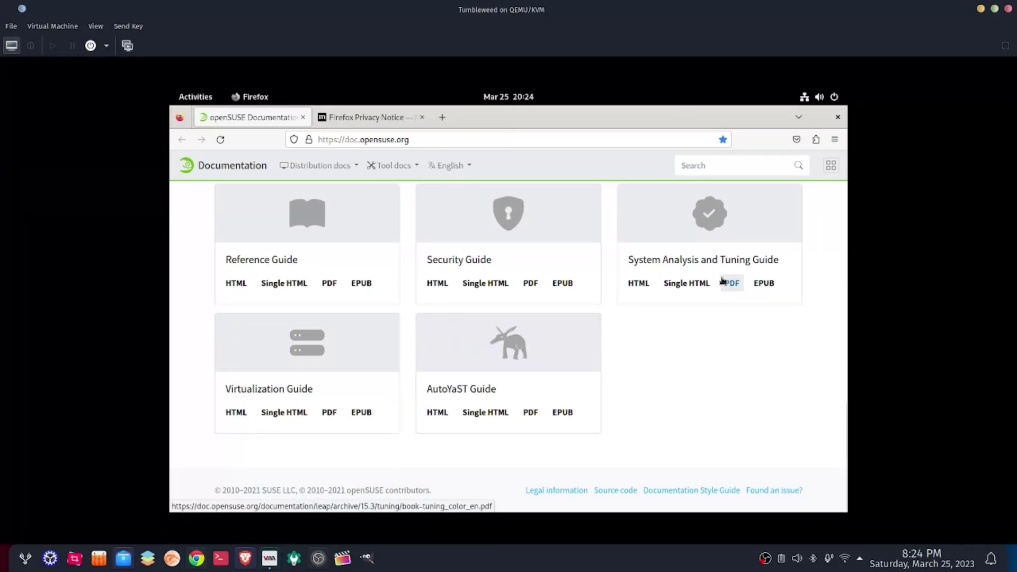
pyautogui.scroll(3, 725, 281)
pyautogui.scroll(-2, 724, 281)
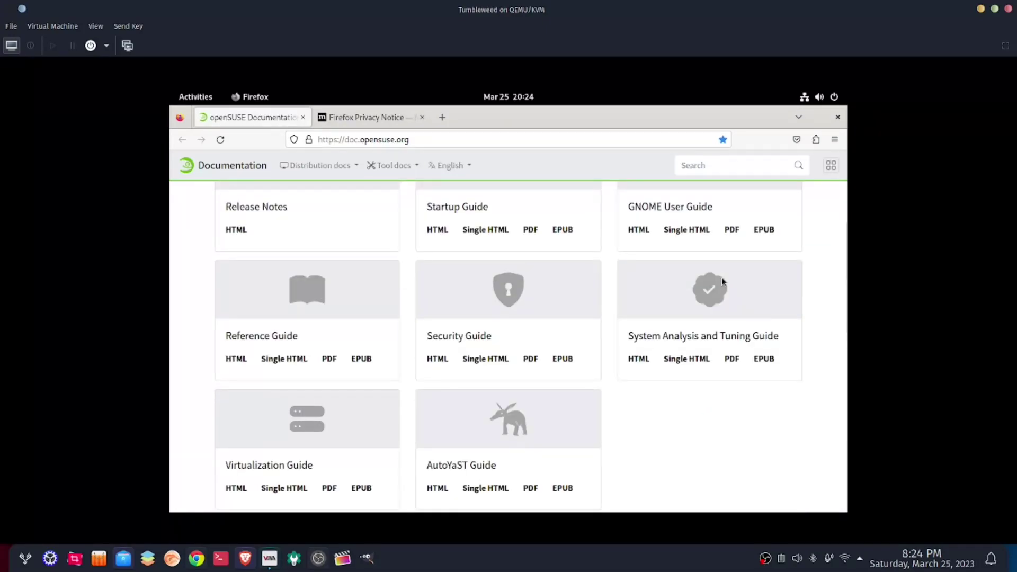
pyautogui.scroll(10, 724, 281)
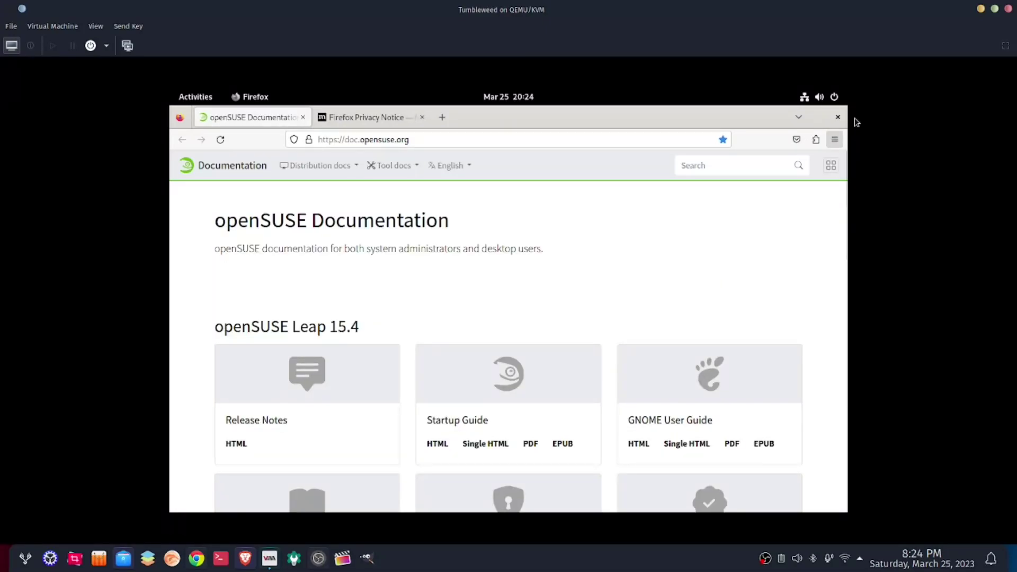
pyautogui.click(837, 117)
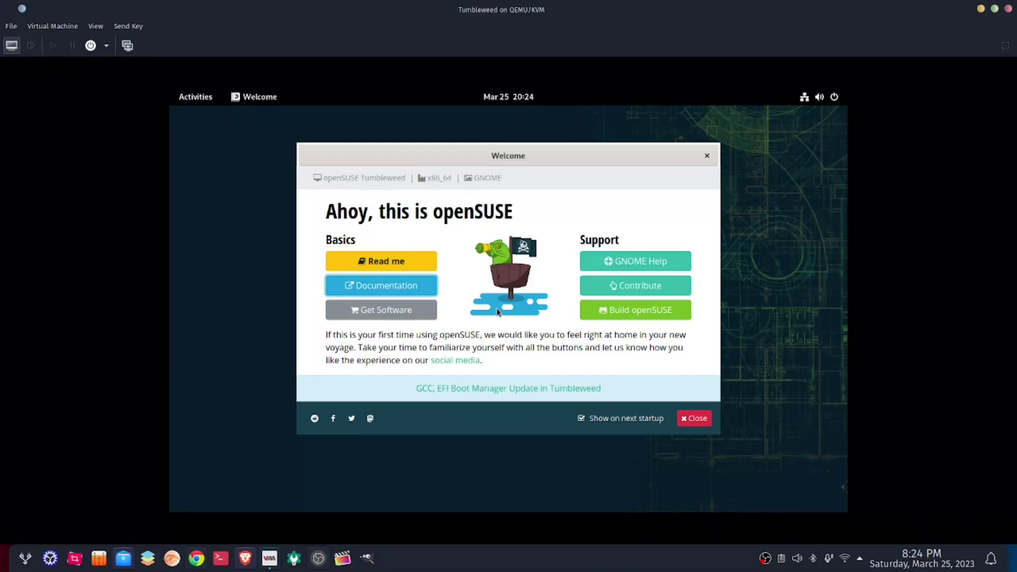
# Browse the Graphics category of the openSUSE software site from the Welcome window's software link, and close the browser.
pyautogui.click(382, 317)
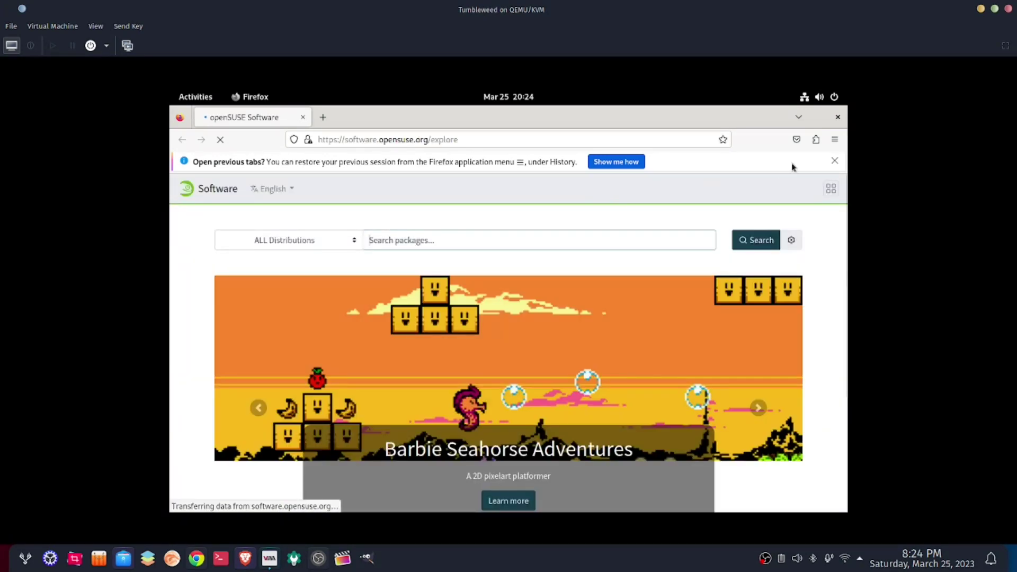
pyautogui.click(836, 161)
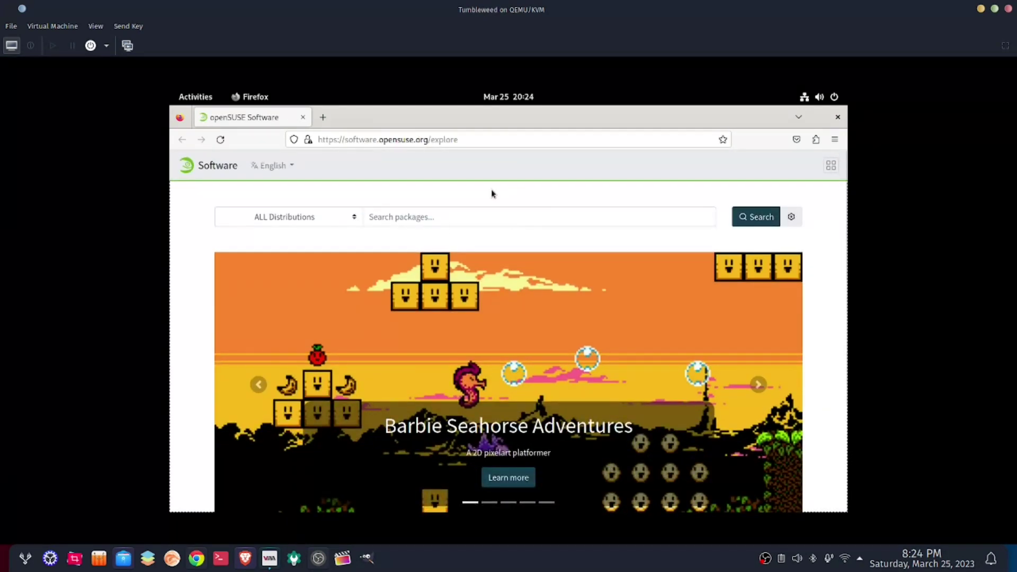
pyautogui.scroll(-3, 486, 281)
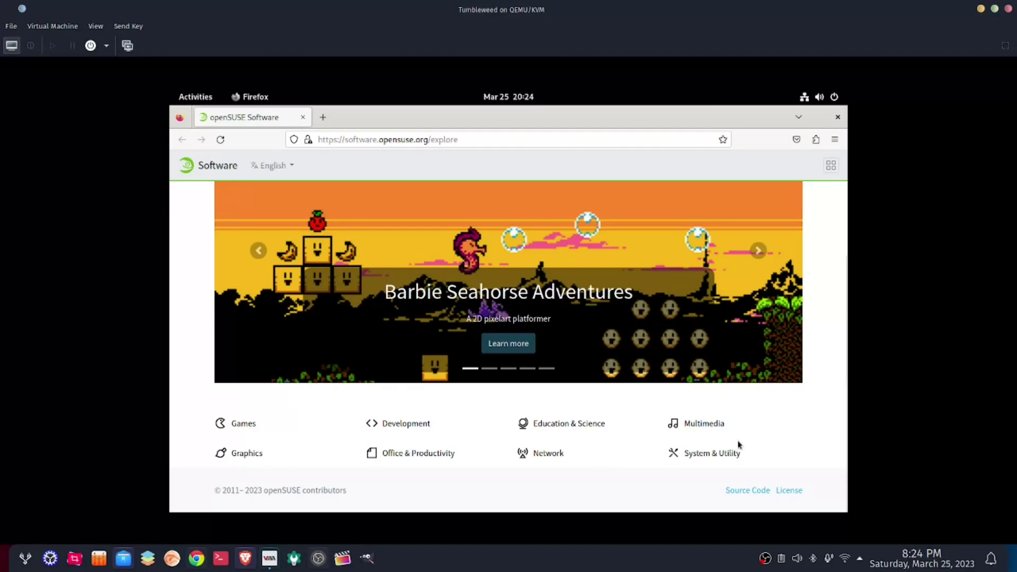
pyautogui.click(243, 454)
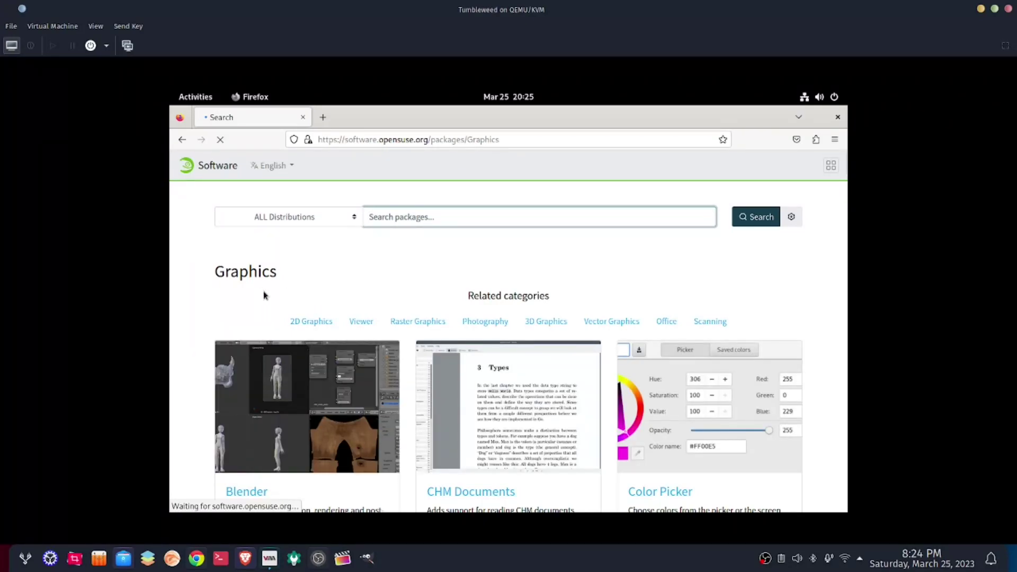
pyautogui.scroll(-3, 265, 295)
pyautogui.scroll(-6, 267, 289)
pyautogui.scroll(2, 276, 289)
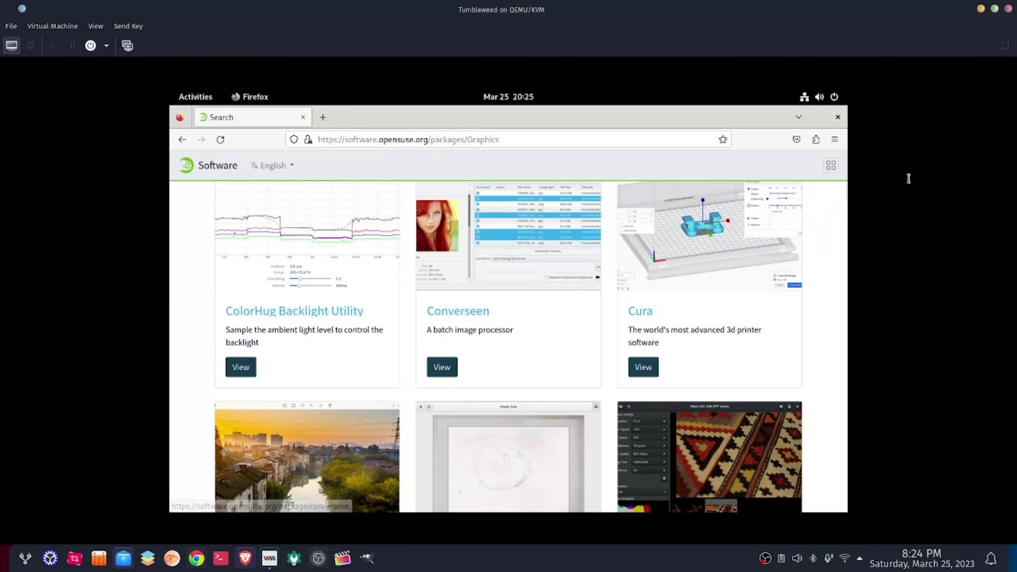
pyautogui.click(838, 118)
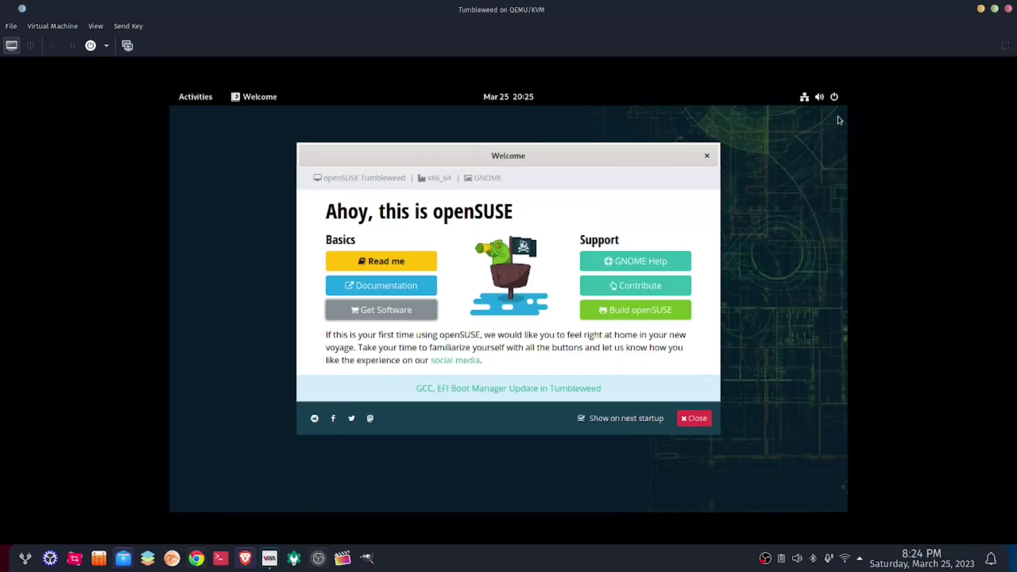
# Look through the GNOME Help topics from the Welcome window, and close both the help and the Welcome window.
pyautogui.click(628, 266)
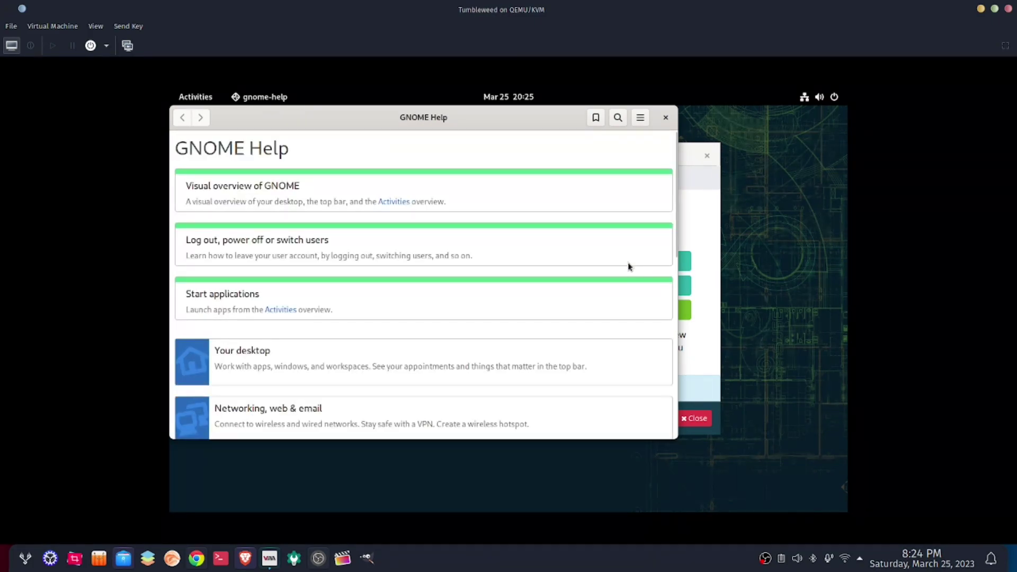
pyautogui.scroll(-1, 407, 223)
pyautogui.scroll(-10, 407, 224)
pyautogui.scroll(-5, 415, 229)
pyautogui.scroll(4, 422, 232)
pyautogui.scroll(8, 422, 232)
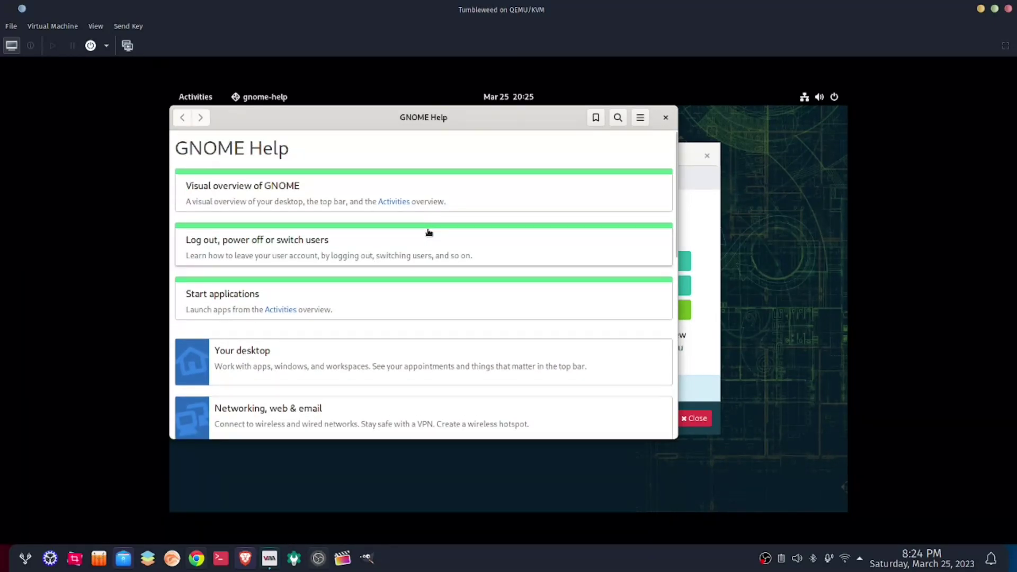
pyautogui.click(666, 117)
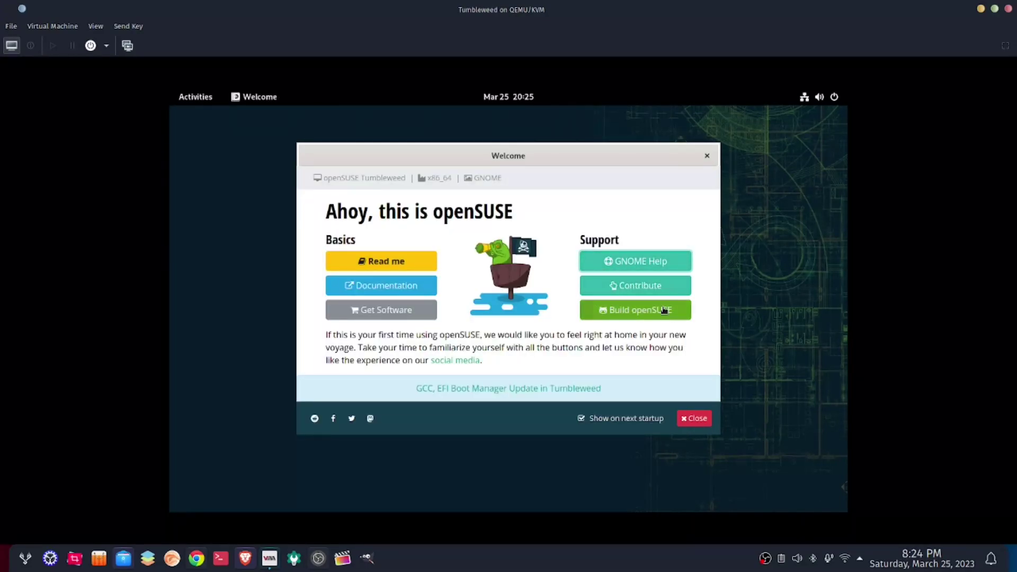
pyautogui.click(680, 419)
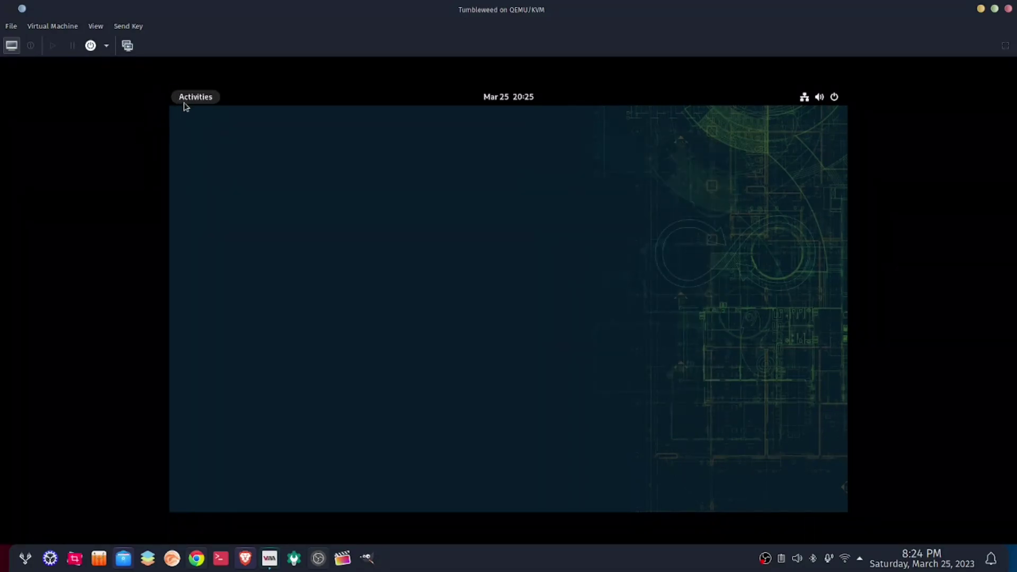
# Set the display resolution to 1920 × 1080 (16:9) in the display settings and keep the change.
pyautogui.rightClick(364, 157)
pyautogui.click(428, 196)
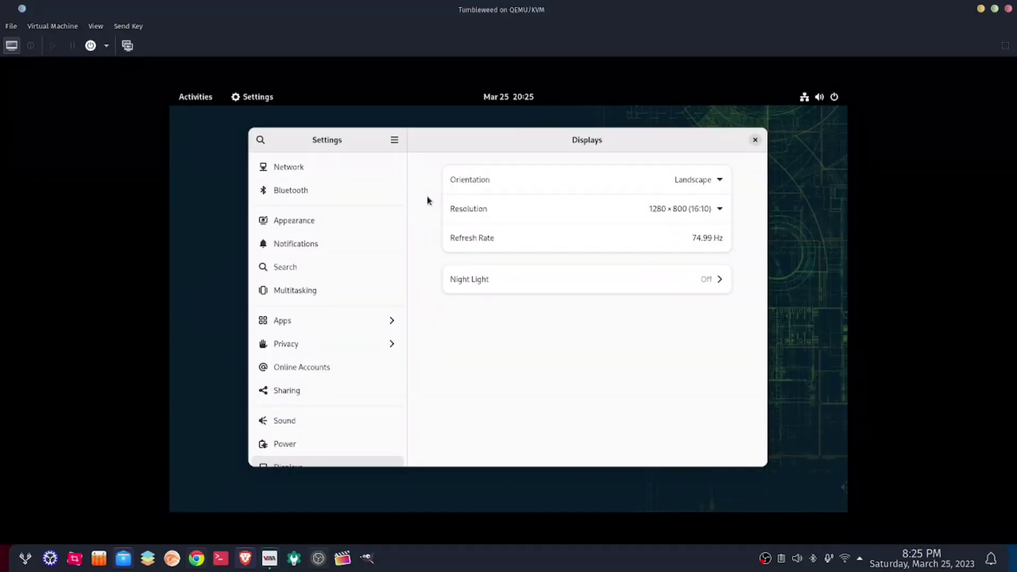
pyautogui.click(675, 211)
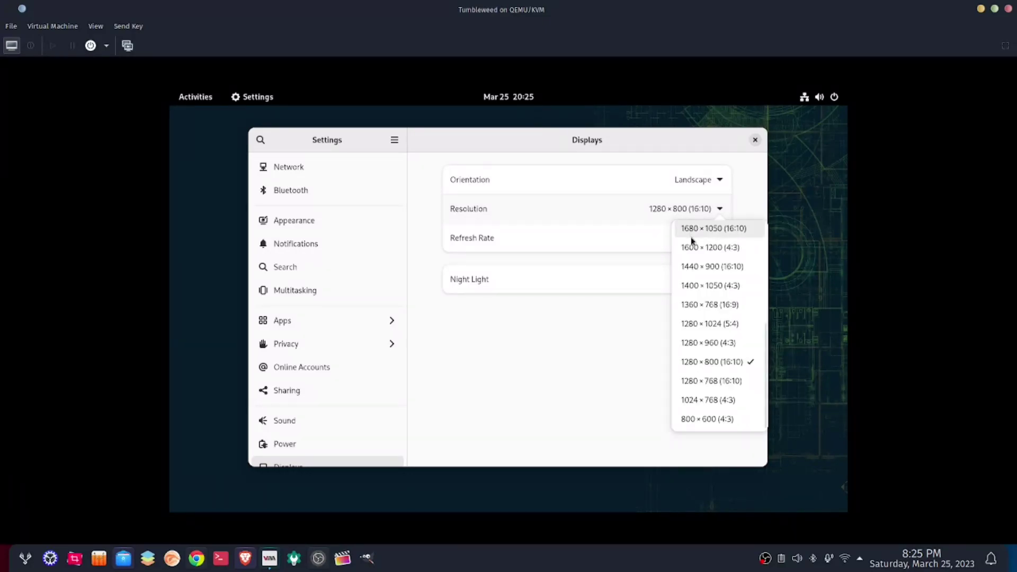
pyautogui.scroll(5, 708, 316)
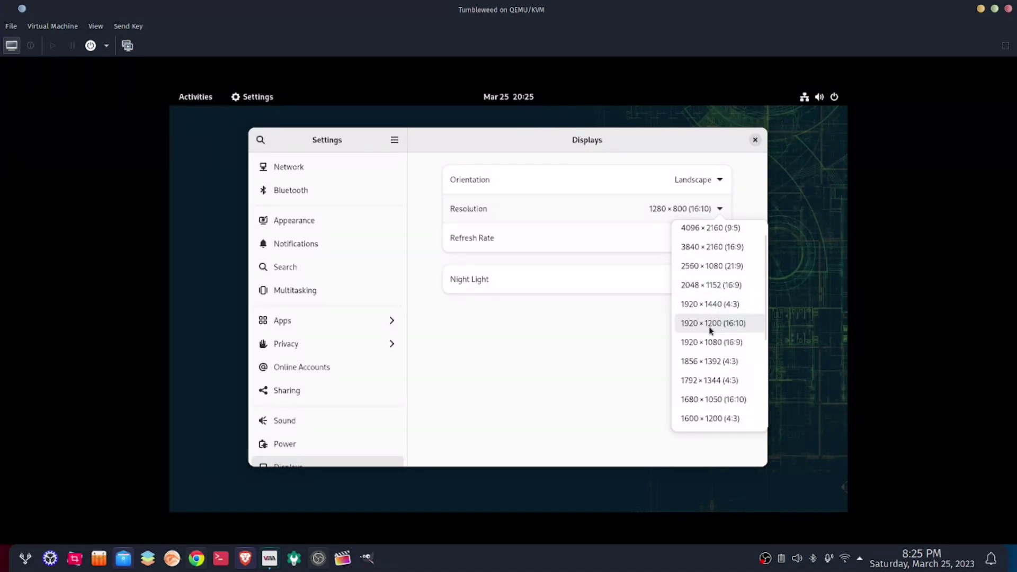
pyautogui.click(700, 346)
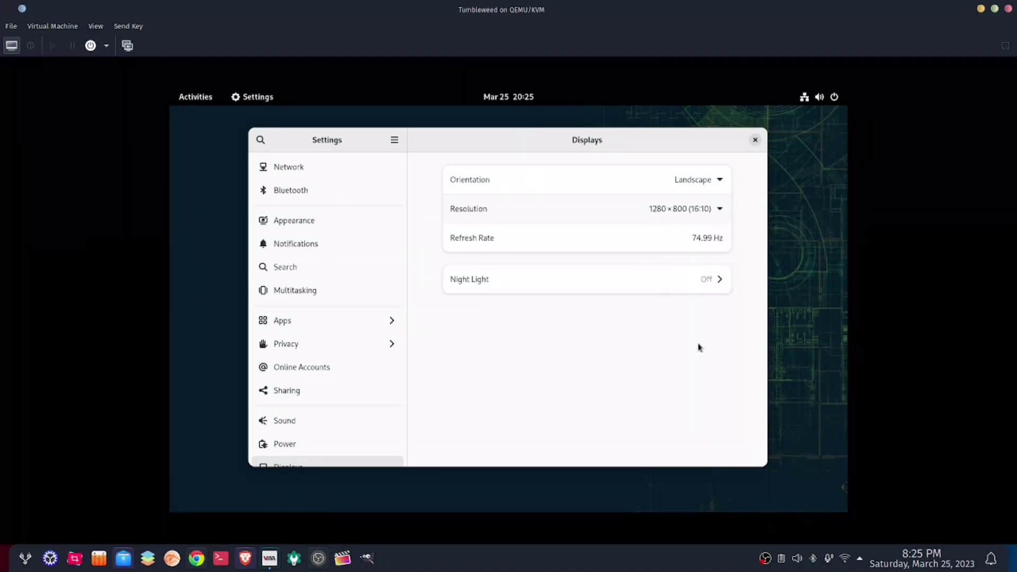
pyautogui.click(735, 138)
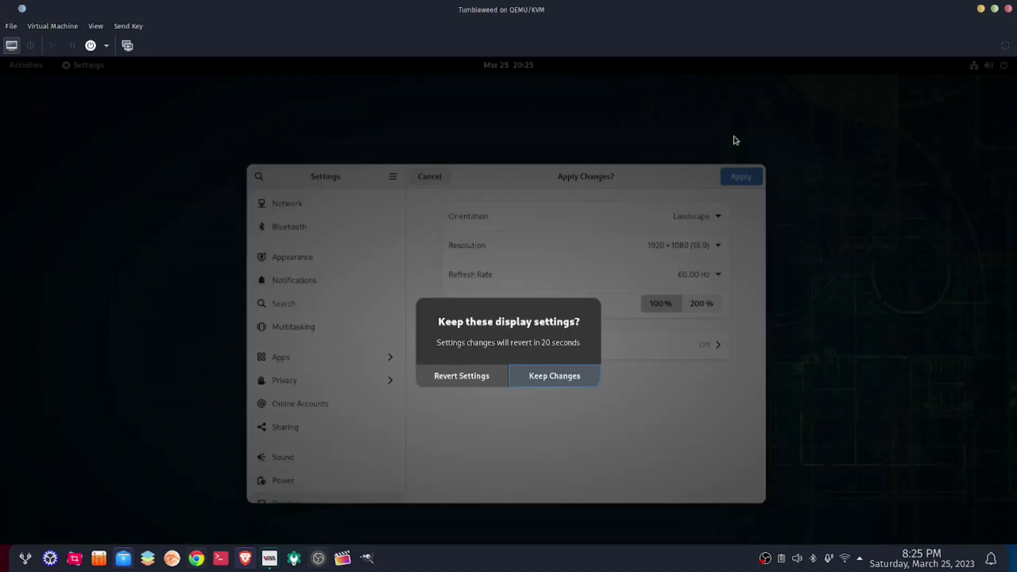
pyautogui.click(556, 378)
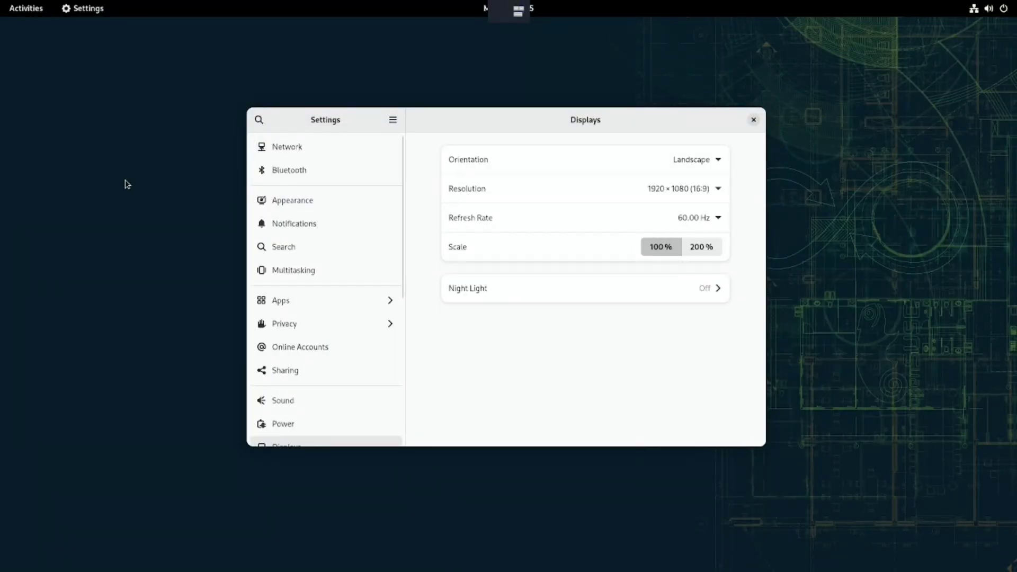
# Switch the desktop appearance to the Dark style and set the yellow and purple abstract fold picture as the background.
pyautogui.click(297, 205)
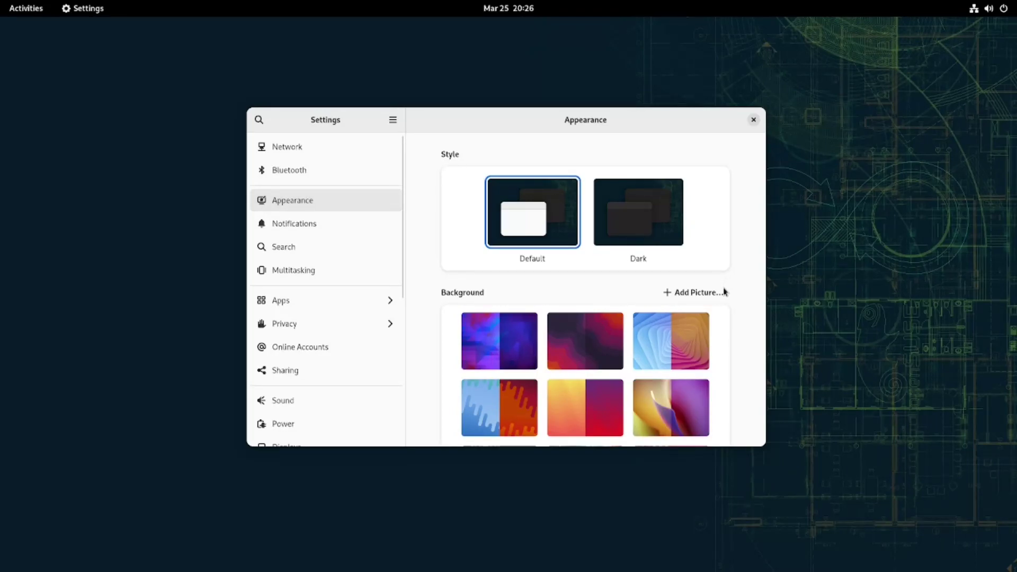
pyautogui.scroll(-3, 626, 211)
pyautogui.scroll(-2, 629, 302)
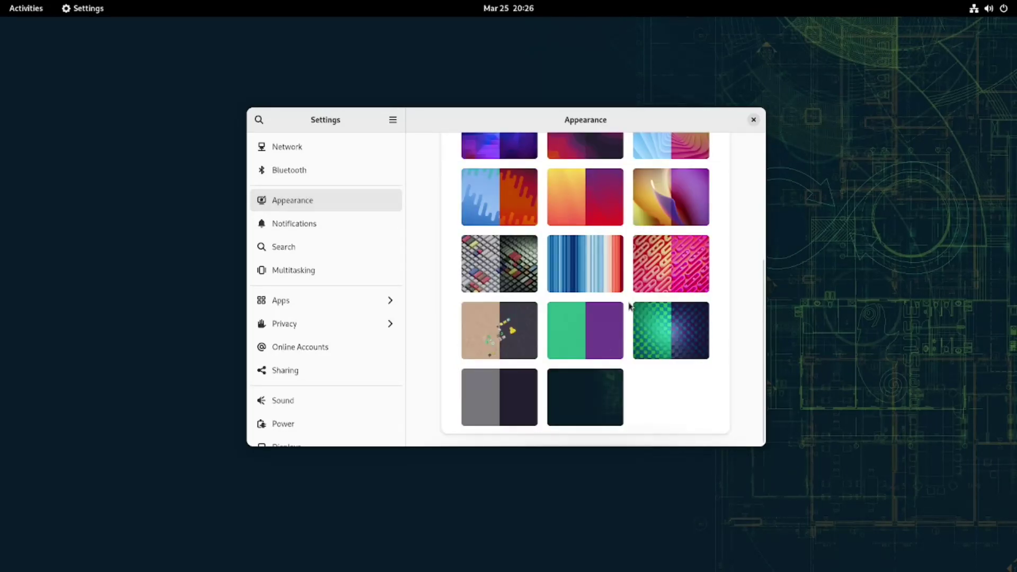
pyautogui.scroll(5, 630, 309)
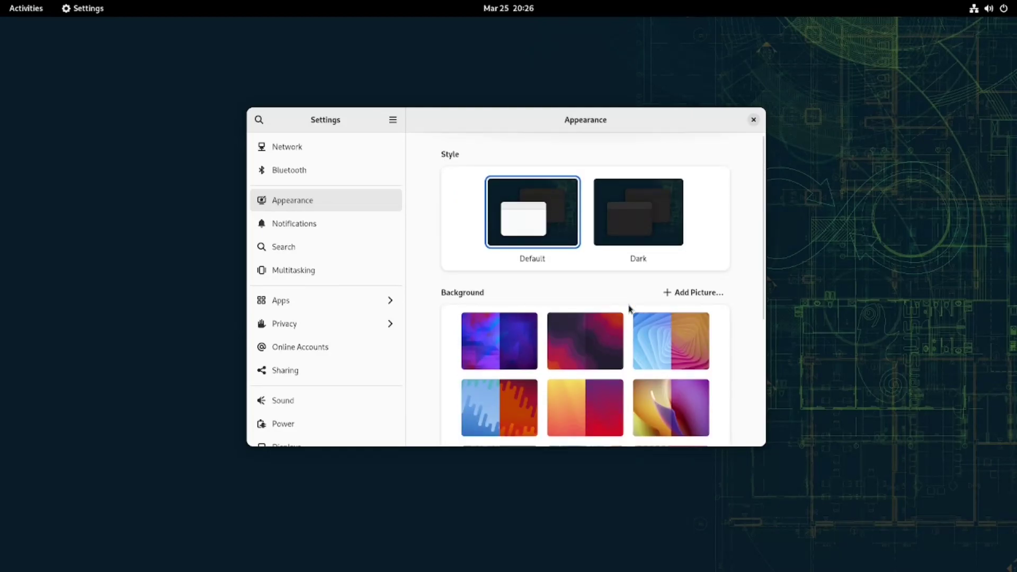
pyautogui.click(631, 209)
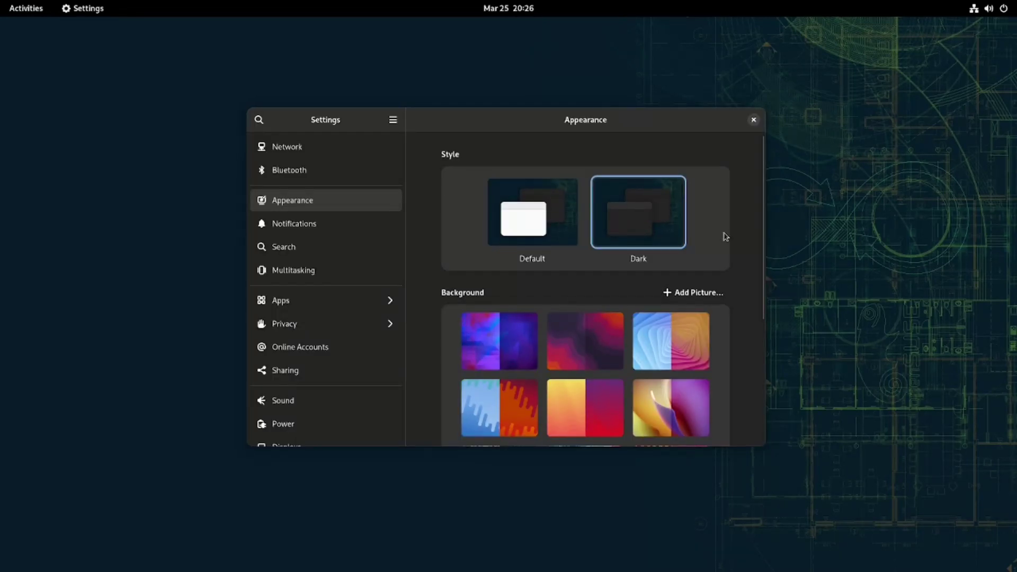
pyautogui.scroll(-5, 724, 236)
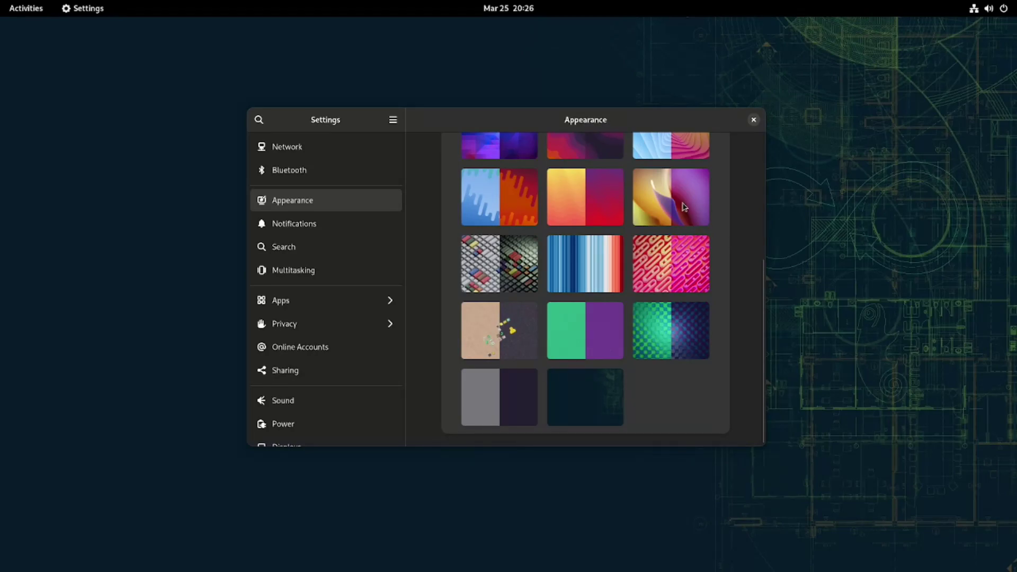
pyautogui.click(682, 204)
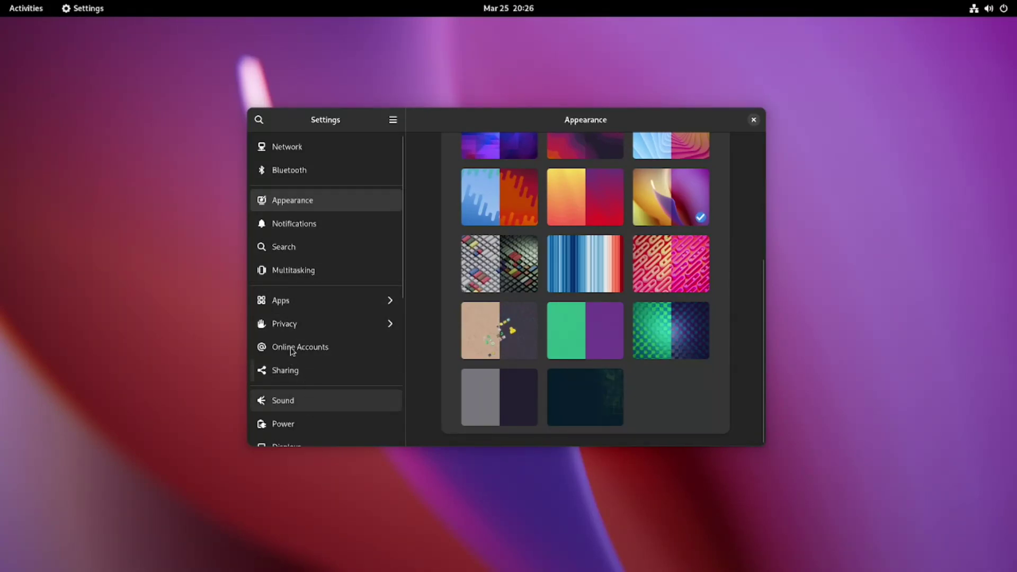
# Set Screen Blank to Never in the power settings and close Settings.
pyautogui.scroll(-5, 297, 350)
pyautogui.click(284, 276)
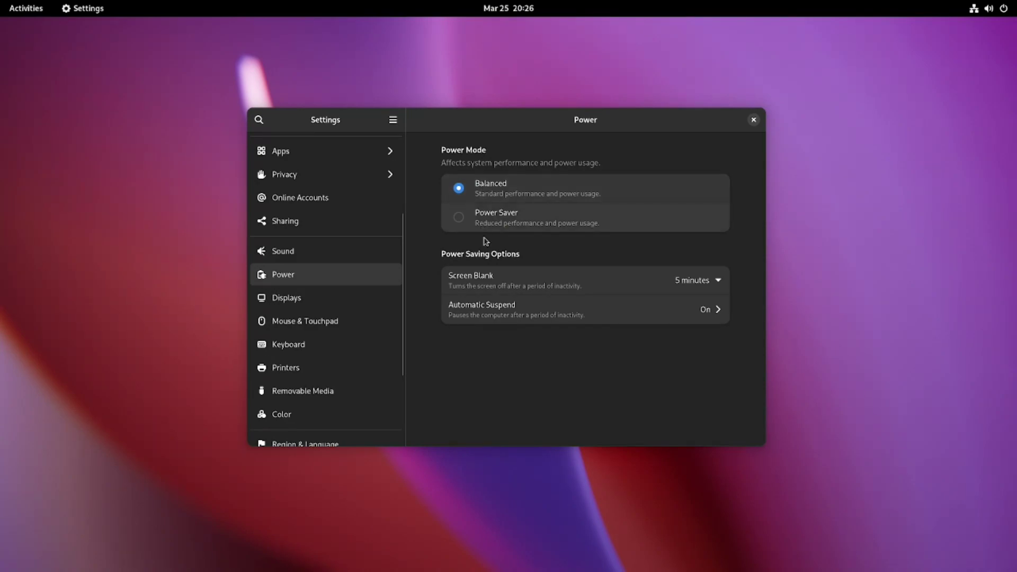
pyautogui.click(677, 286)
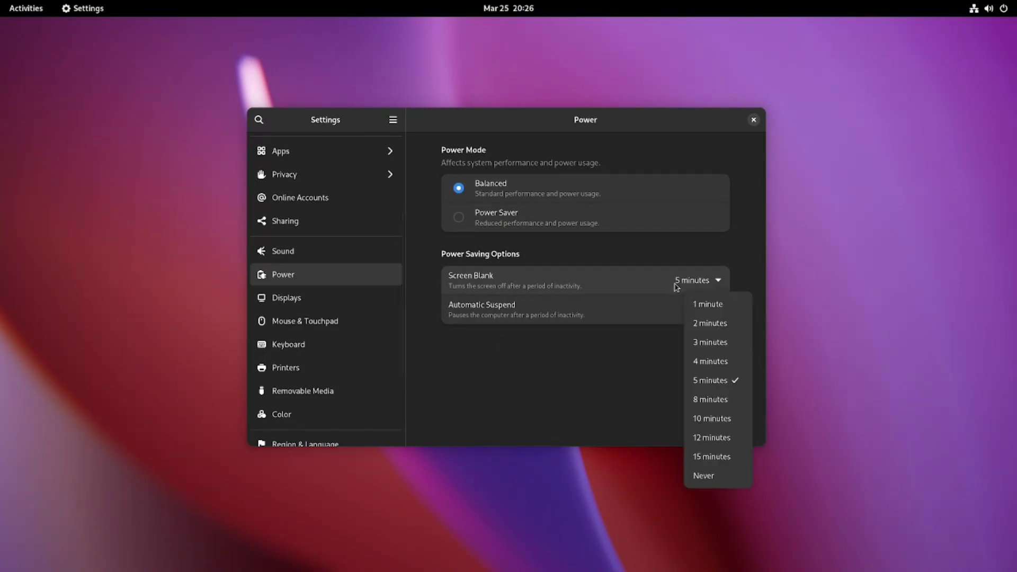
pyautogui.click(706, 477)
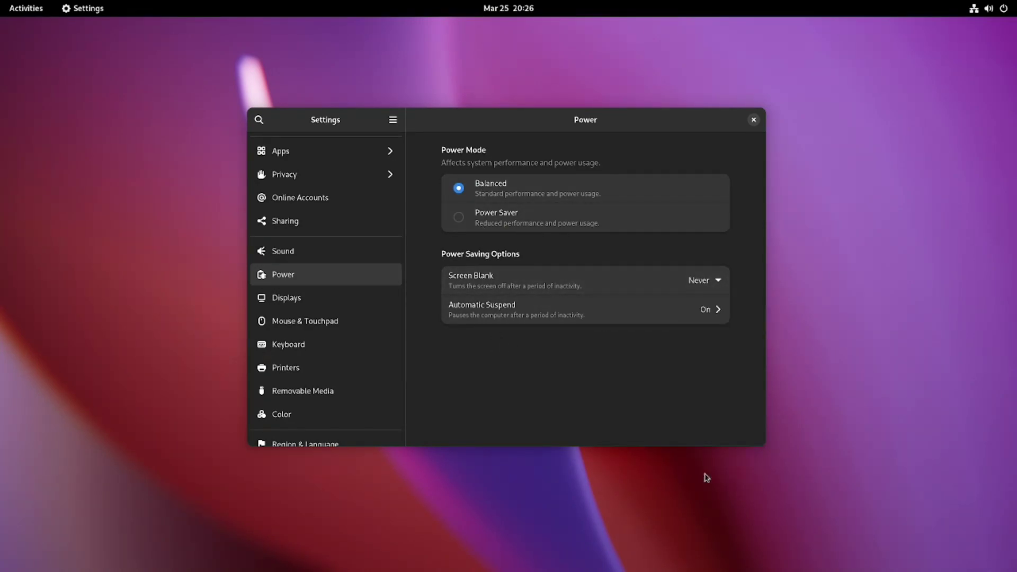
pyautogui.click(754, 120)
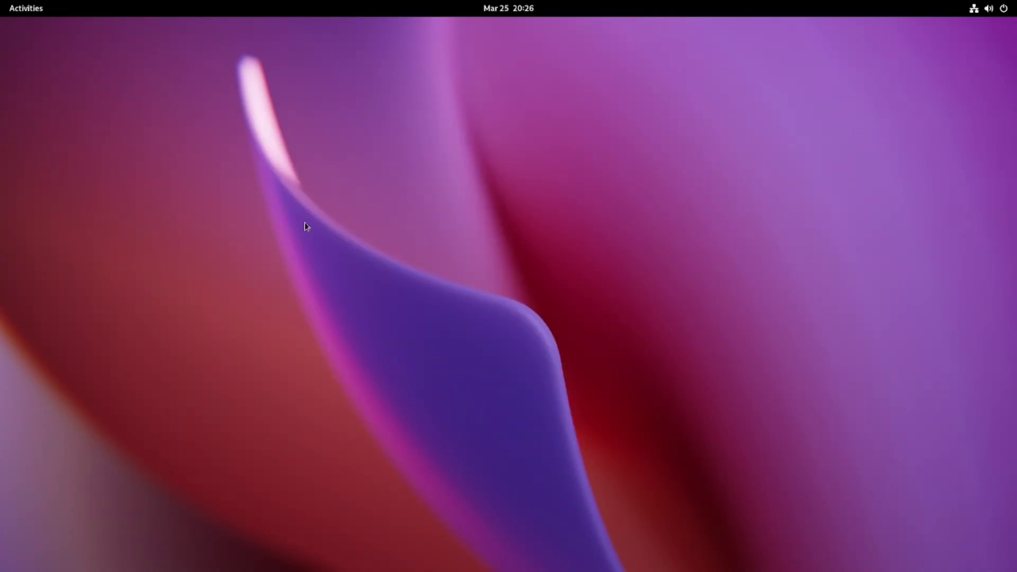
# Look through both pages of the applications overview to see the preinstalled programs.
pyautogui.click(26, 8)
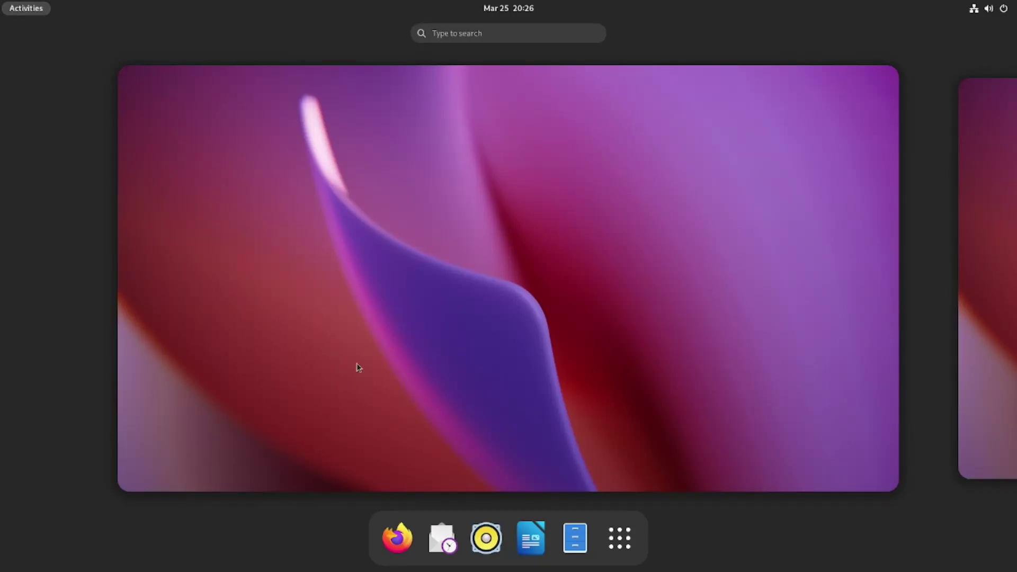
pyautogui.click(624, 546)
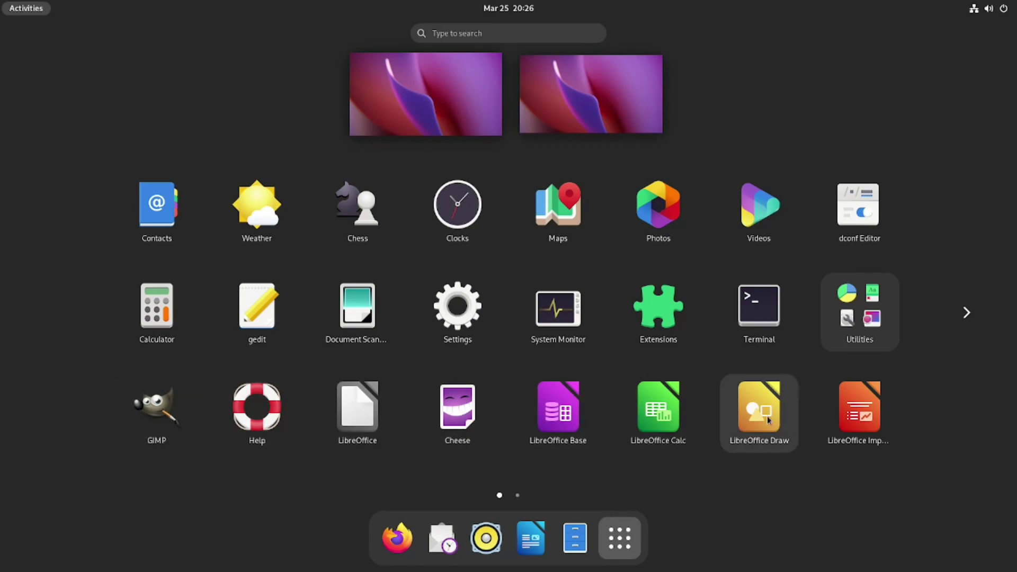
pyautogui.click(973, 315)
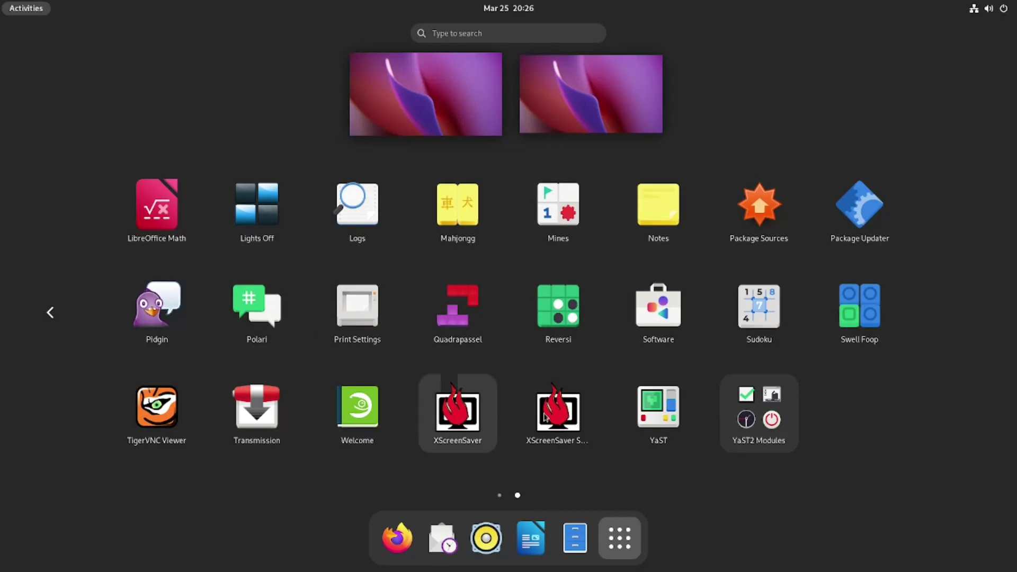
# Open the Software application, look through its featured, installed and updates pages, and return to the Explore page.
pyautogui.click(660, 312)
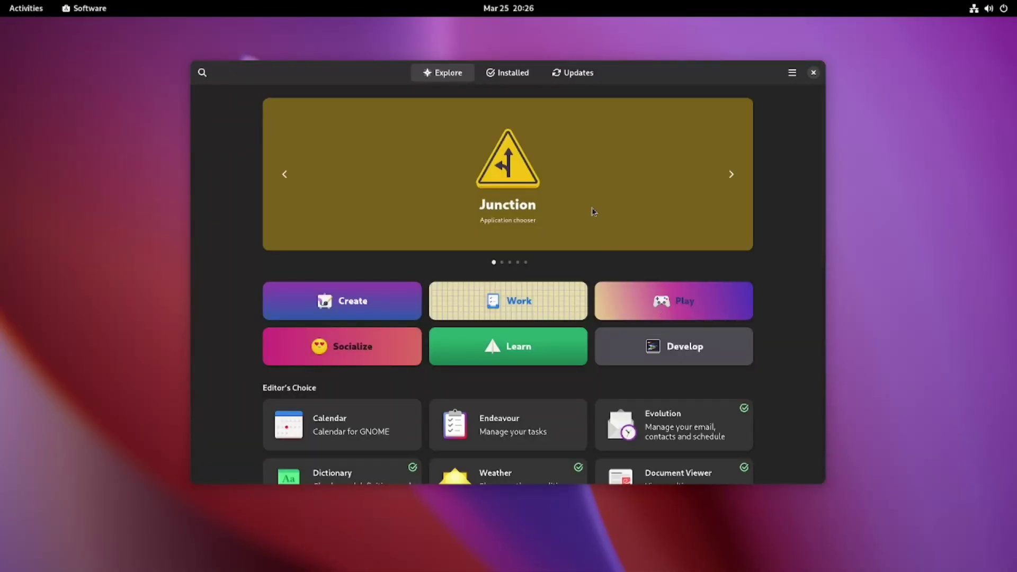
pyautogui.scroll(-5, 231, 306)
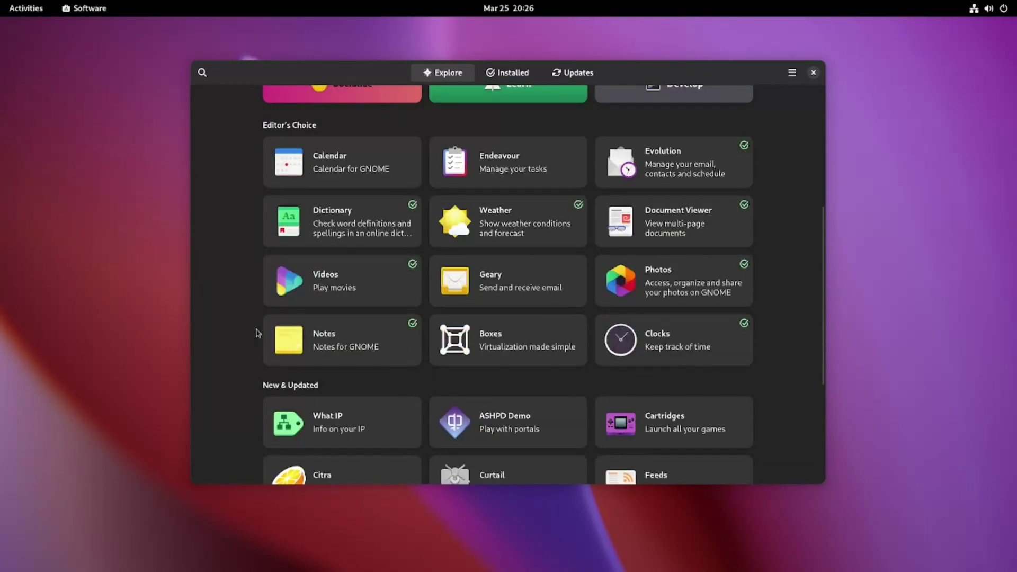
pyautogui.scroll(-4, 267, 347)
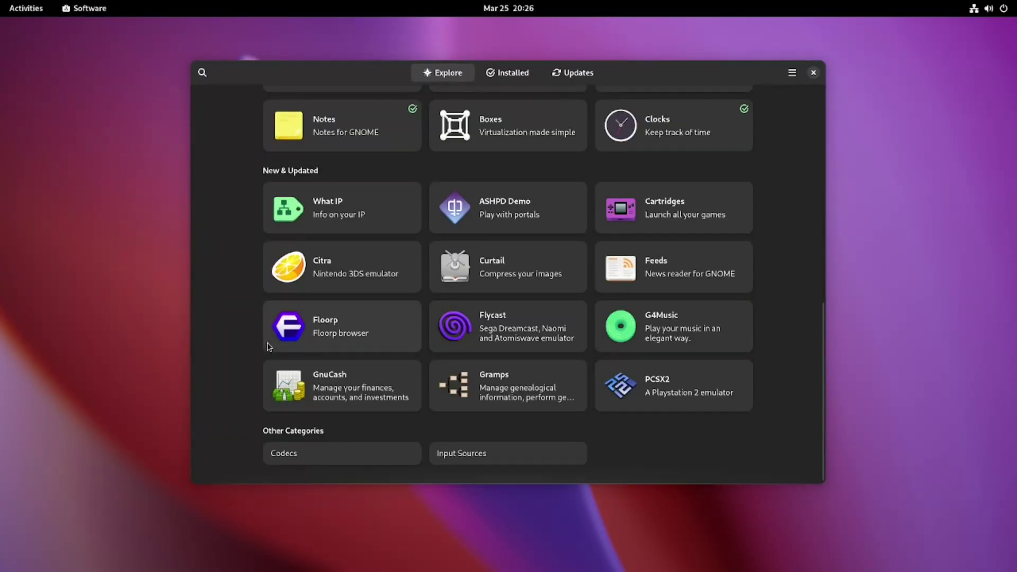
pyautogui.scroll(4, 267, 347)
pyautogui.scroll(5, 267, 347)
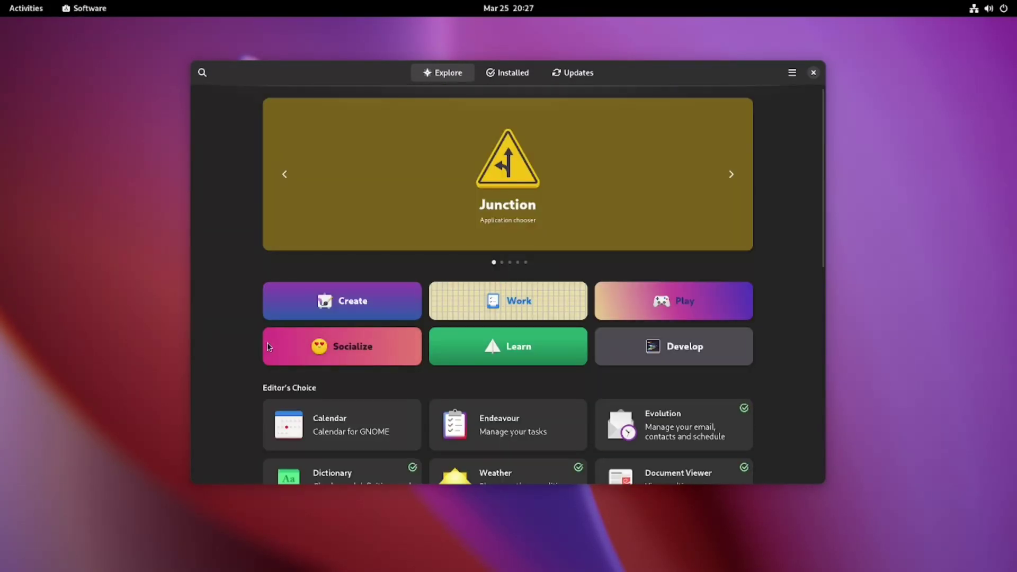
pyautogui.click(507, 77)
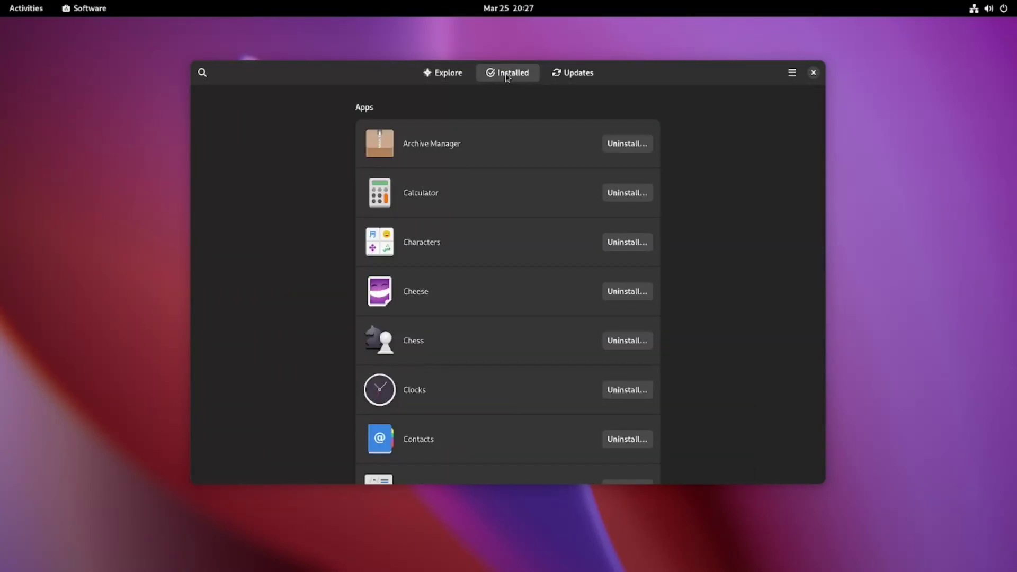
pyautogui.click(568, 74)
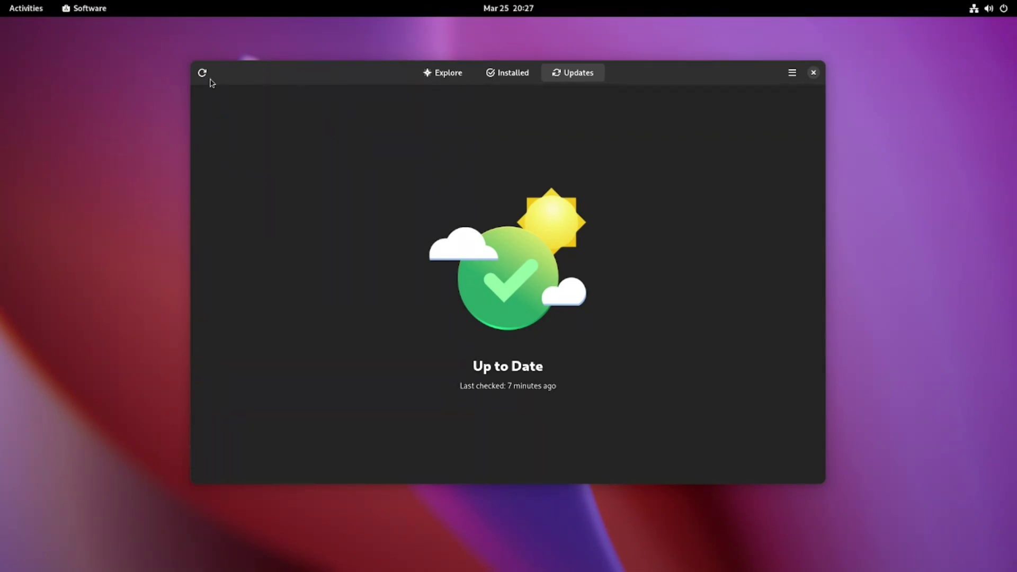
pyautogui.click(433, 76)
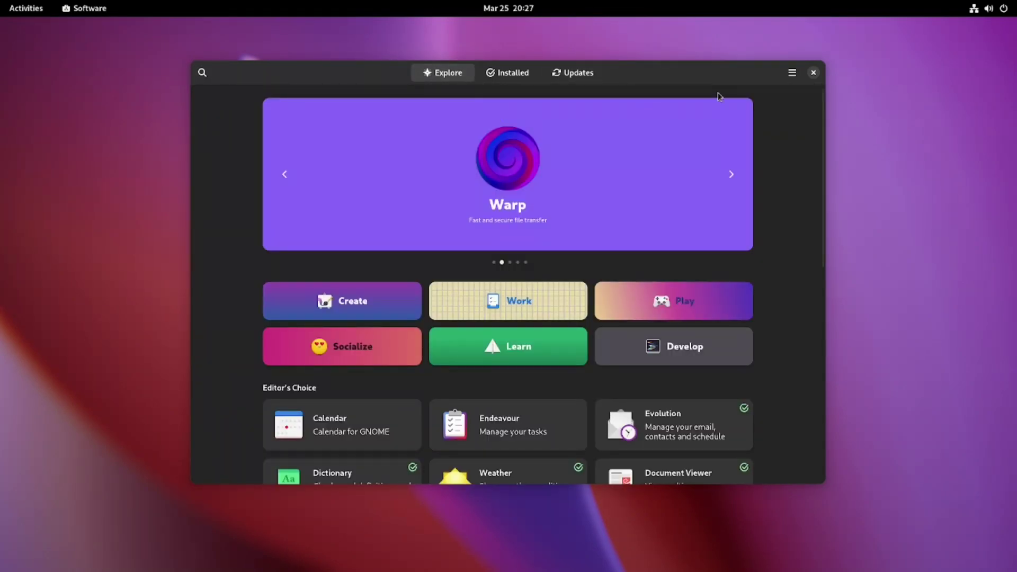
# Search for onlyoffice and install ONLYOFFICE Desktop Editors from the Flathub source, authenticating with the administrator password.
pyautogui.click(202, 73)
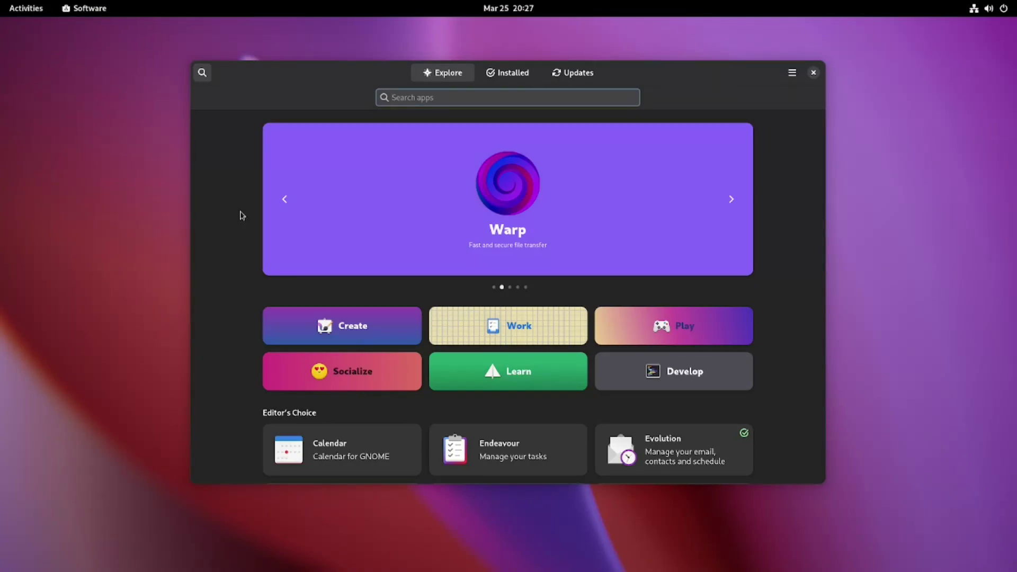
pyautogui.write('onlyoffice')
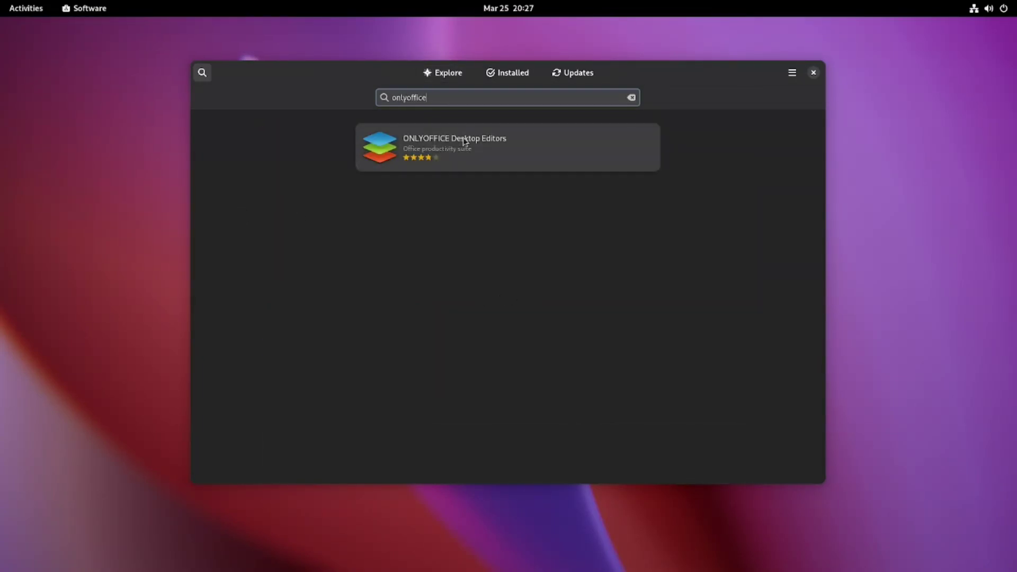
pyautogui.click(464, 141)
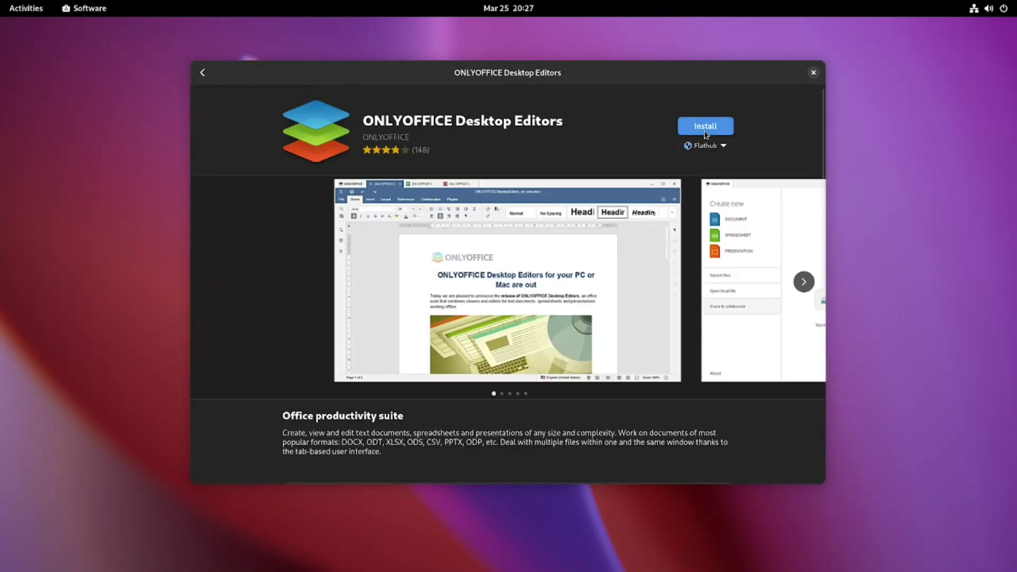
pyautogui.click(706, 145)
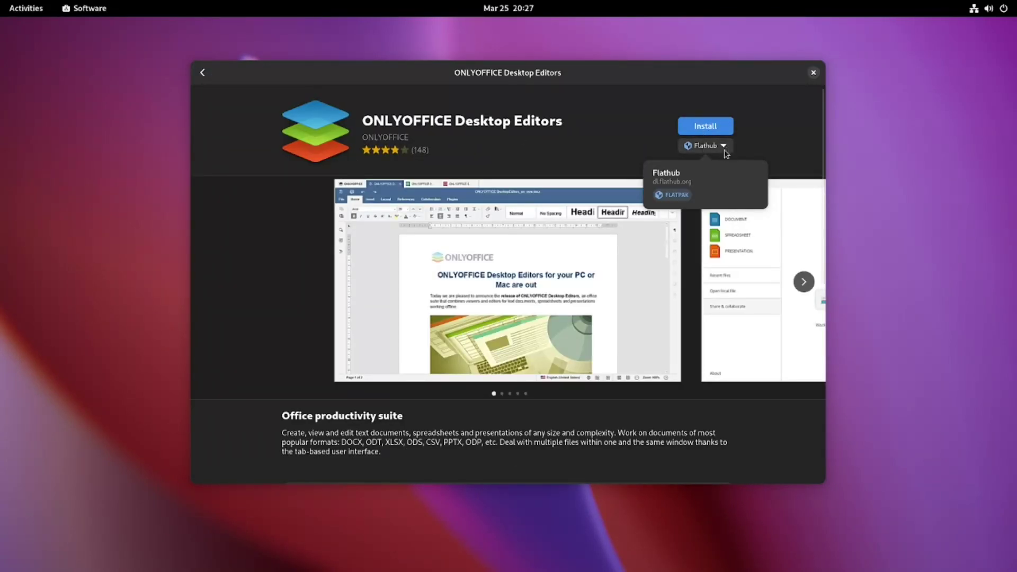
pyautogui.click(691, 183)
pyautogui.click(706, 126)
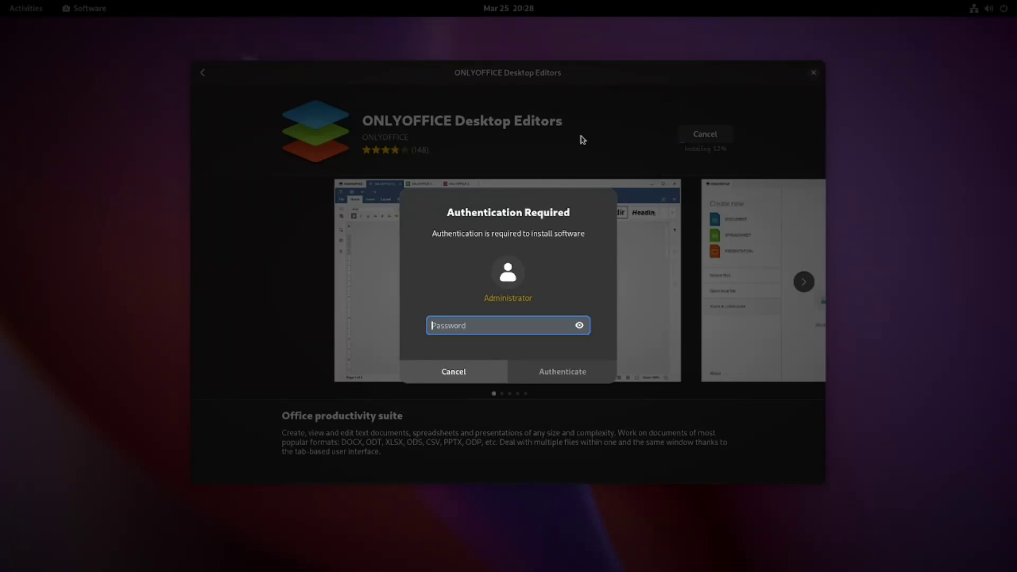
pyautogui.write('••')
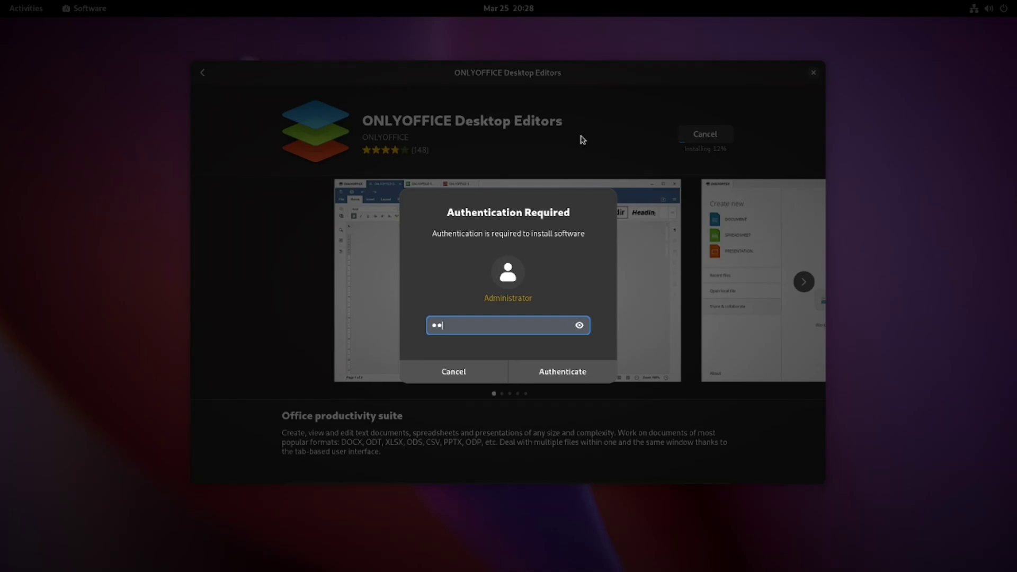
pyautogui.press('Return')
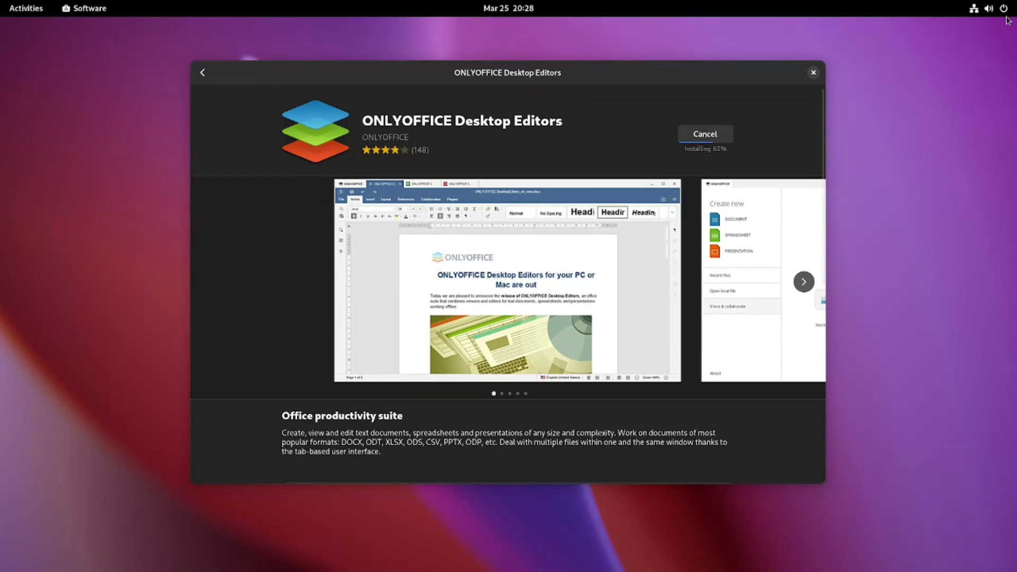
# Open the system Settings to check the power mode and power saving options, and close Settings.
pyautogui.click(984, 10)
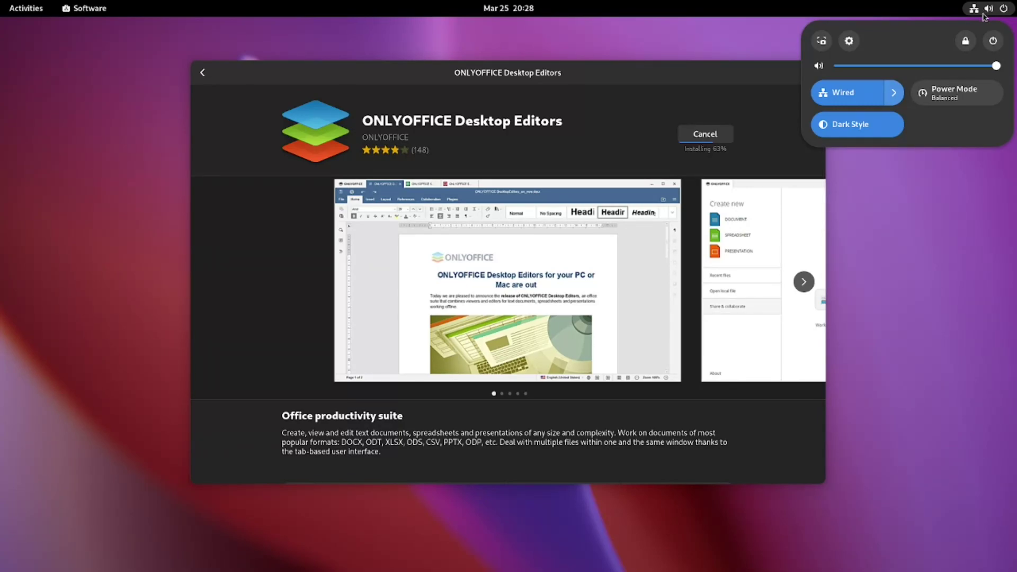
pyautogui.click(850, 41)
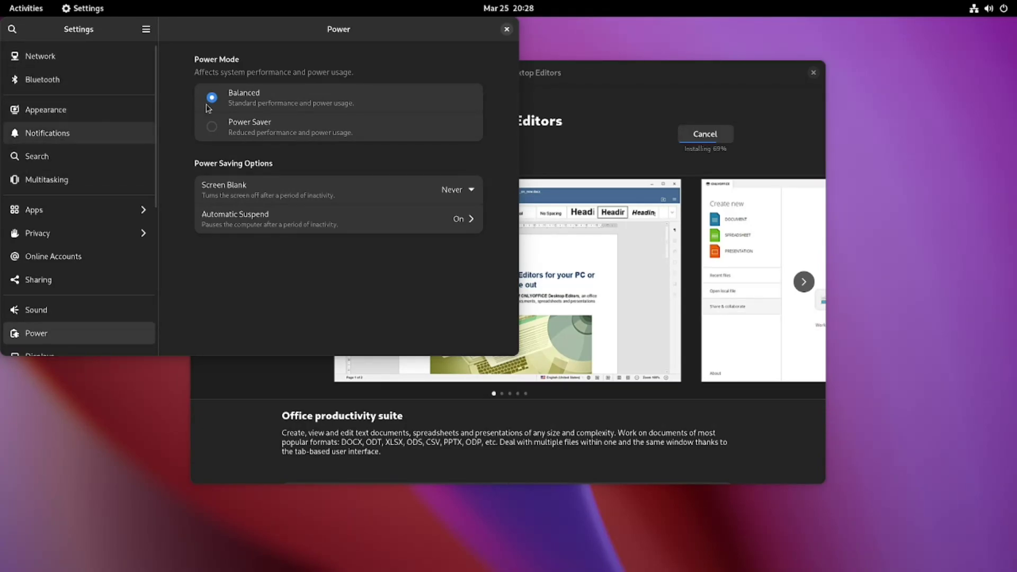
pyautogui.click(507, 29)
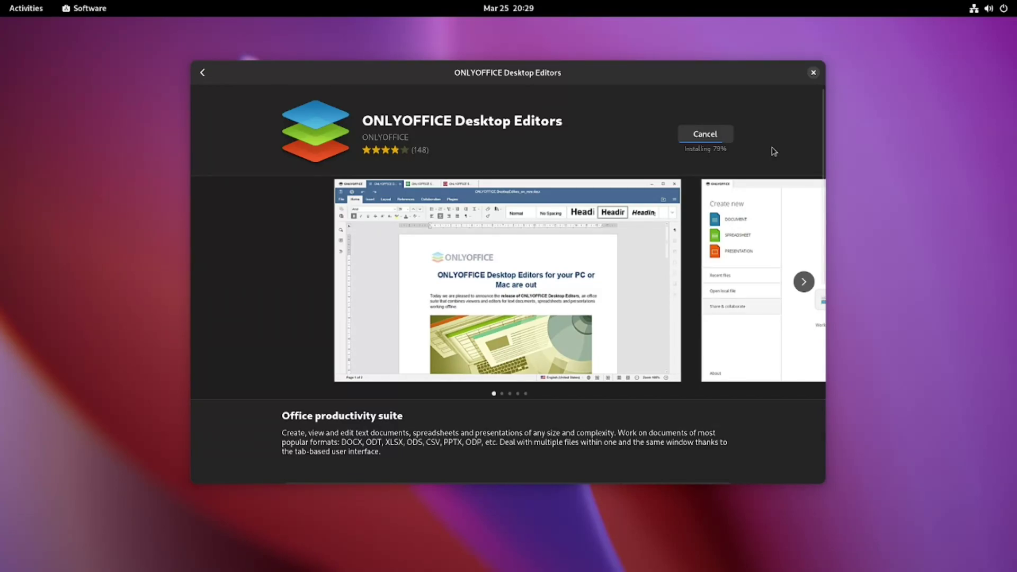
# Browse the ONLYOFFICE Desktop Editors preview images through to the last one, and close Software.
pyautogui.click(809, 283)
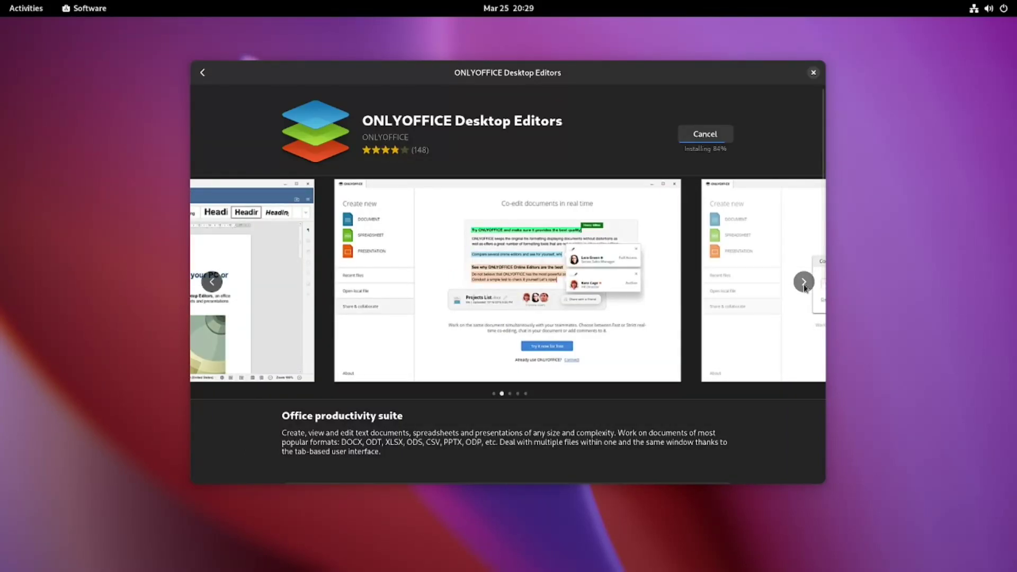
pyautogui.click(805, 283)
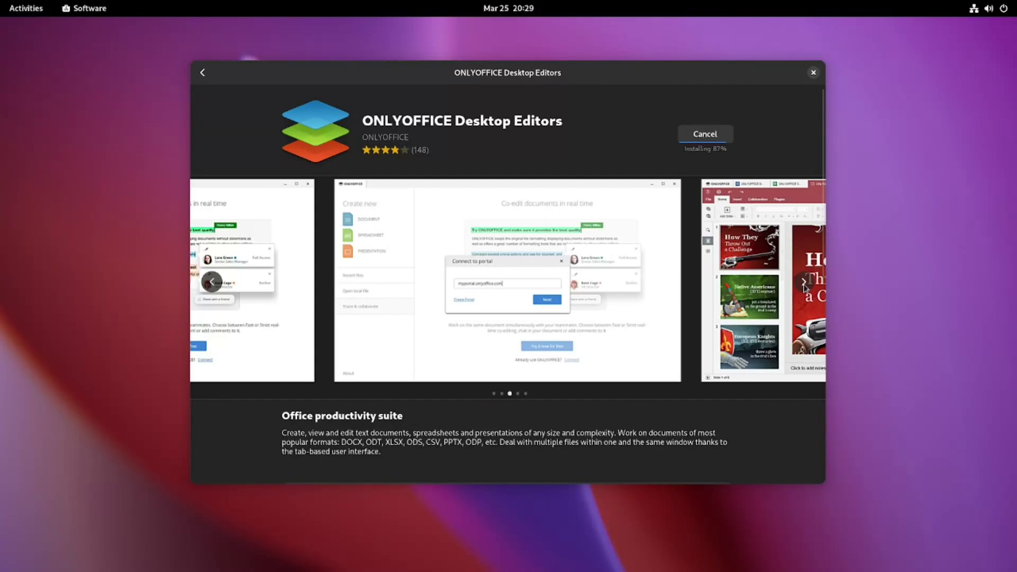
pyautogui.click(805, 284)
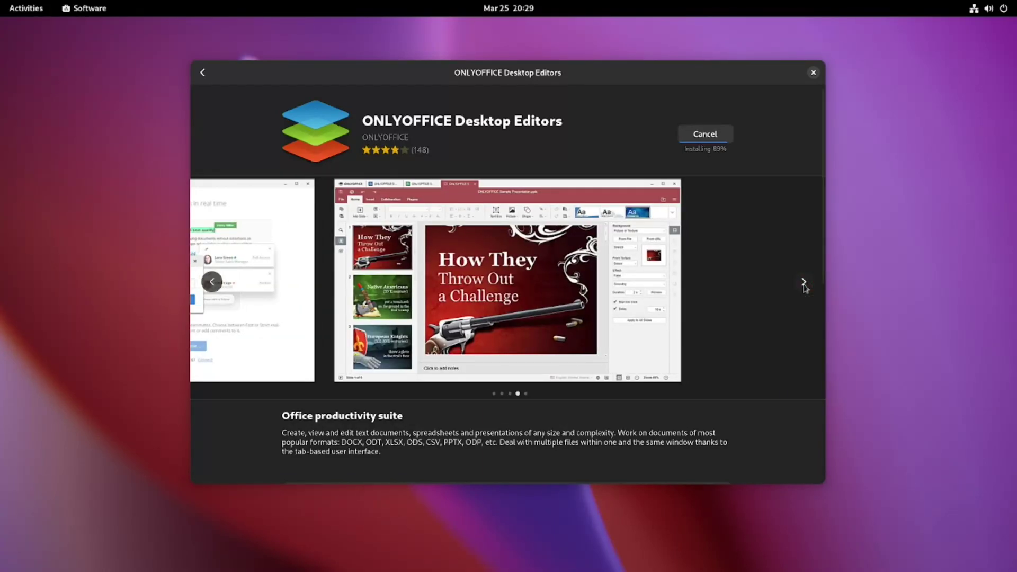
pyautogui.click(805, 285)
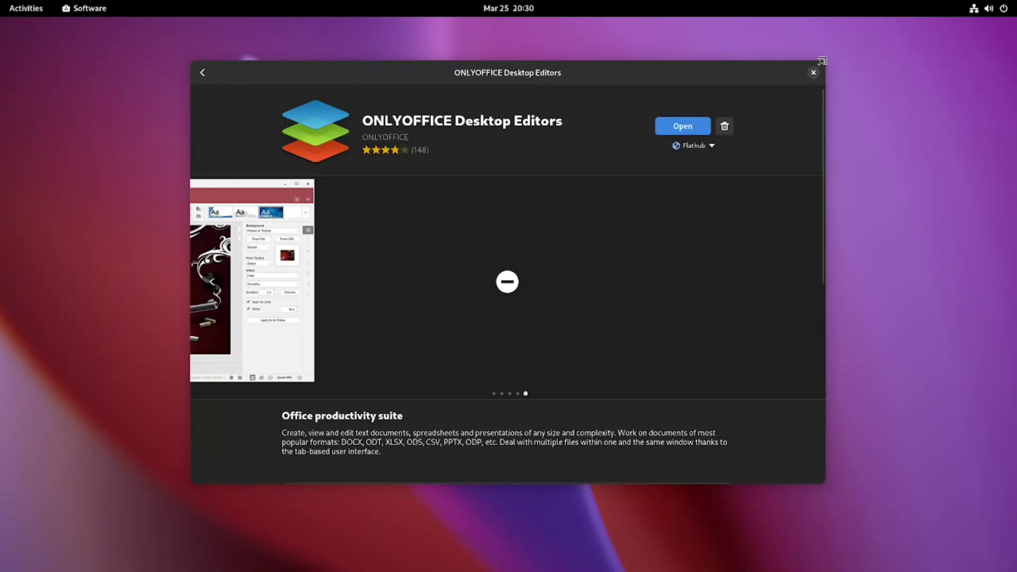
pyautogui.click(814, 73)
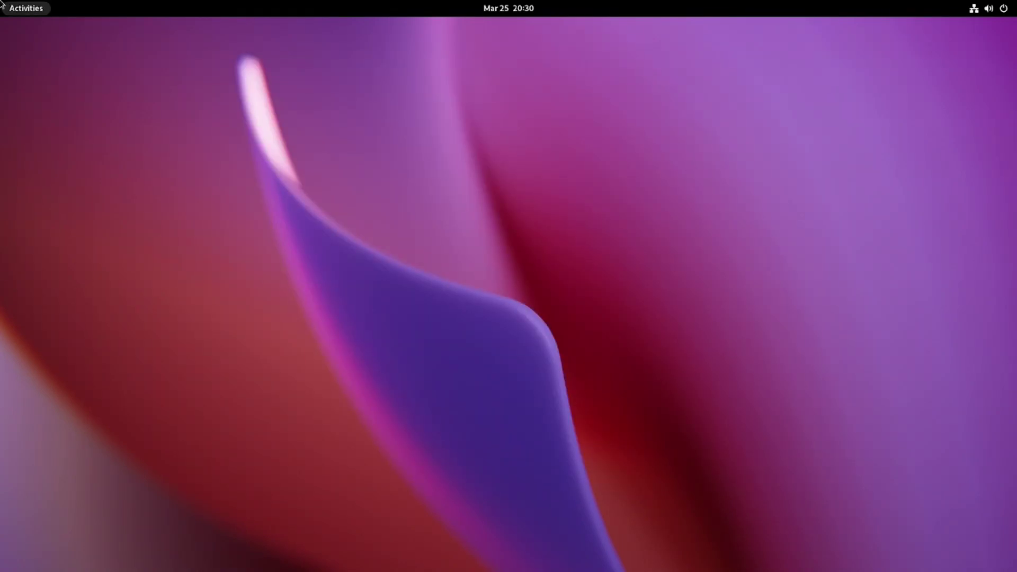
# Launch ONLYOFFICE Desktop Editors from the second page of the applications overview.
pyautogui.press('super')
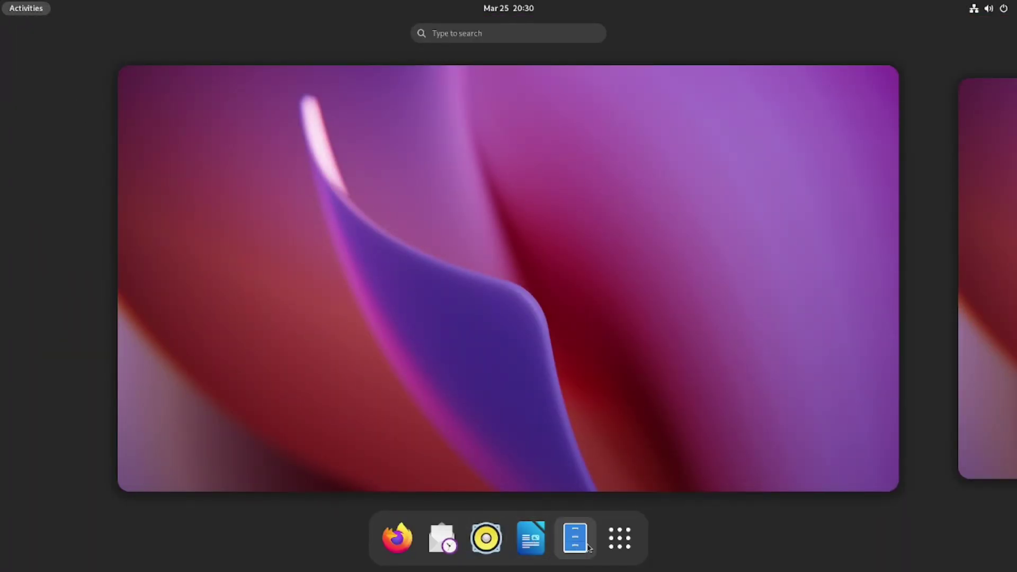
pyautogui.click(619, 548)
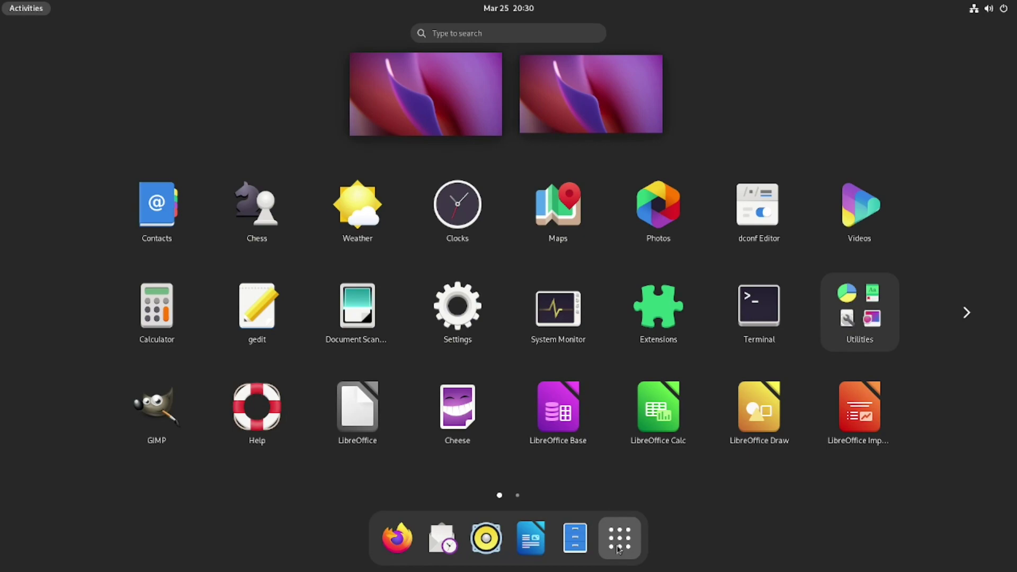
pyautogui.scroll(-1, 552, 299)
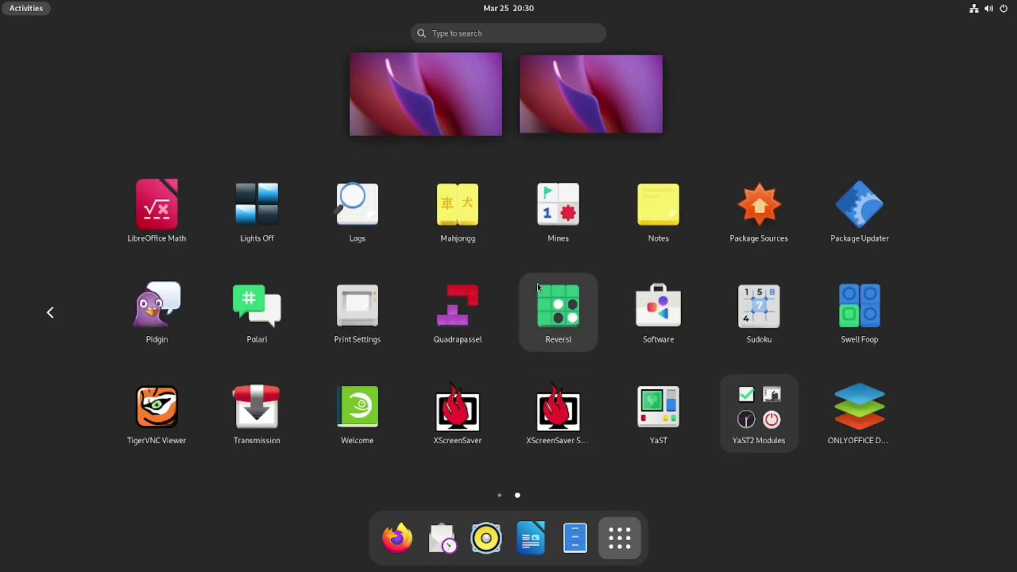
pyautogui.click(849, 406)
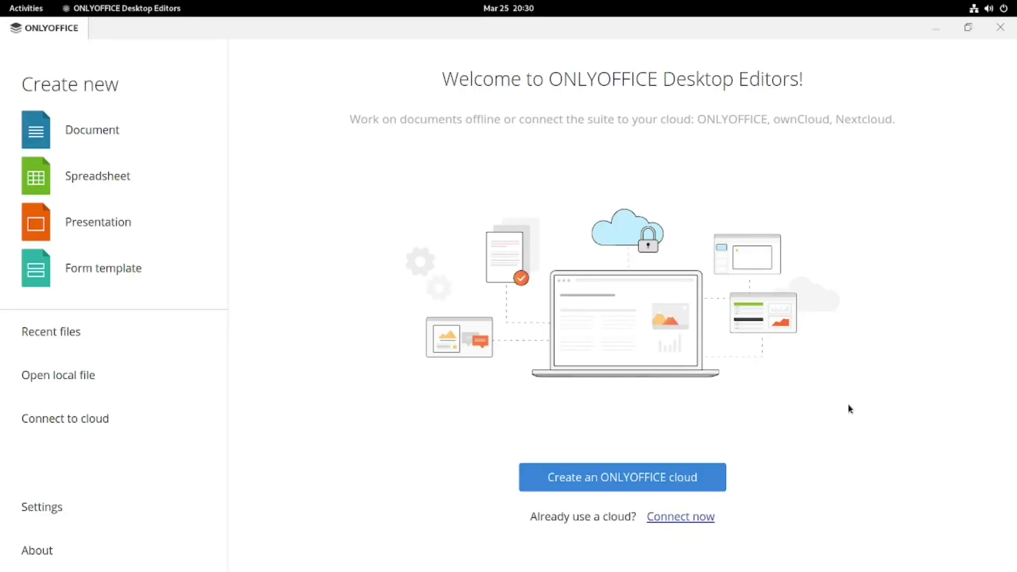
# Set the ONLYOFFICE interface theme to Dark and check it in a new blank document before closing the program.
pyautogui.click(58, 512)
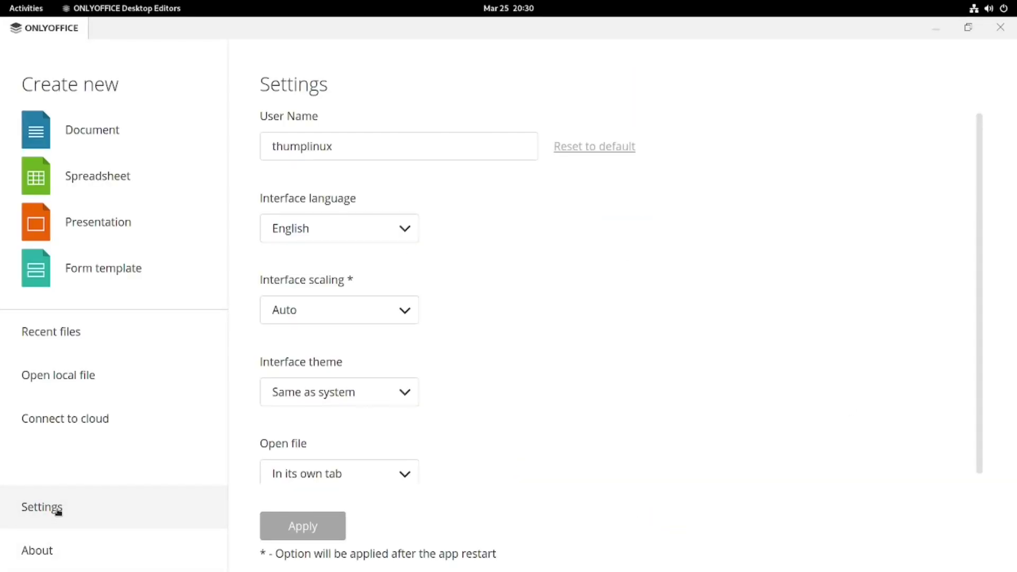
pyautogui.click(296, 397)
pyautogui.click(300, 465)
pyautogui.click(303, 527)
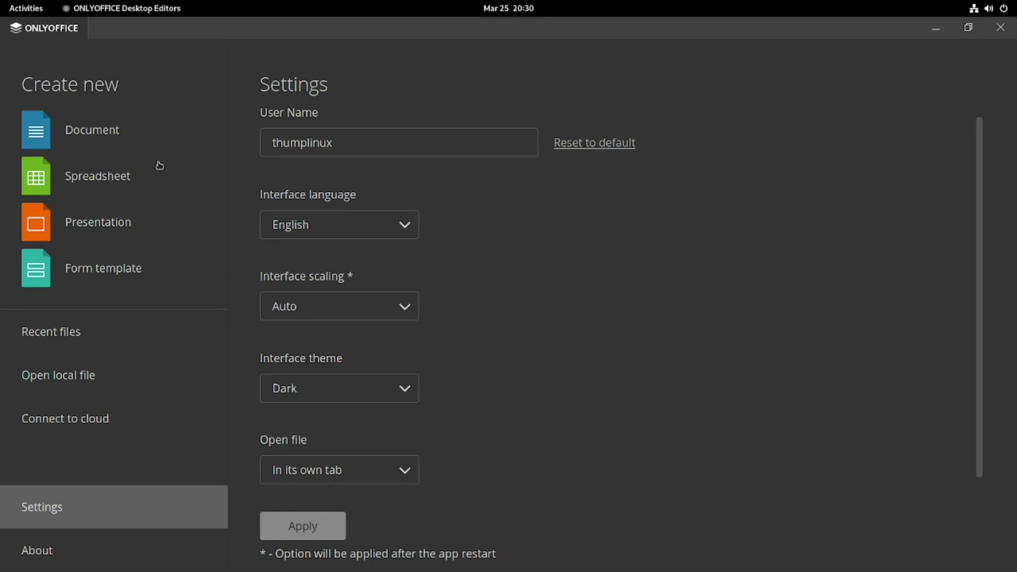
pyautogui.click(93, 132)
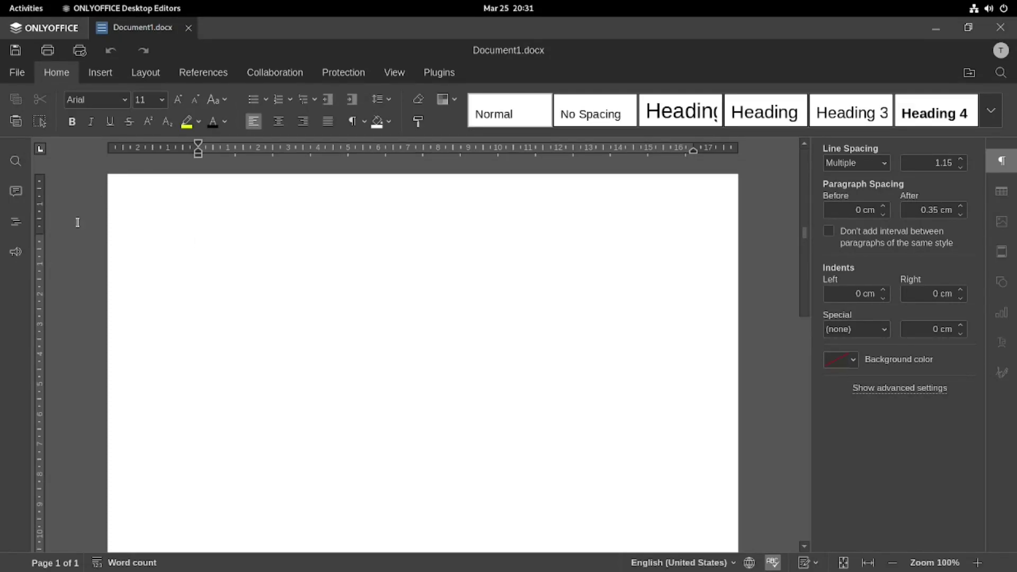
pyautogui.click(1001, 29)
# Pin ONLYOFFICE Desktop Editors to the dash from the applications overview and return to the desktop.
pyautogui.moveTo(2, 2)
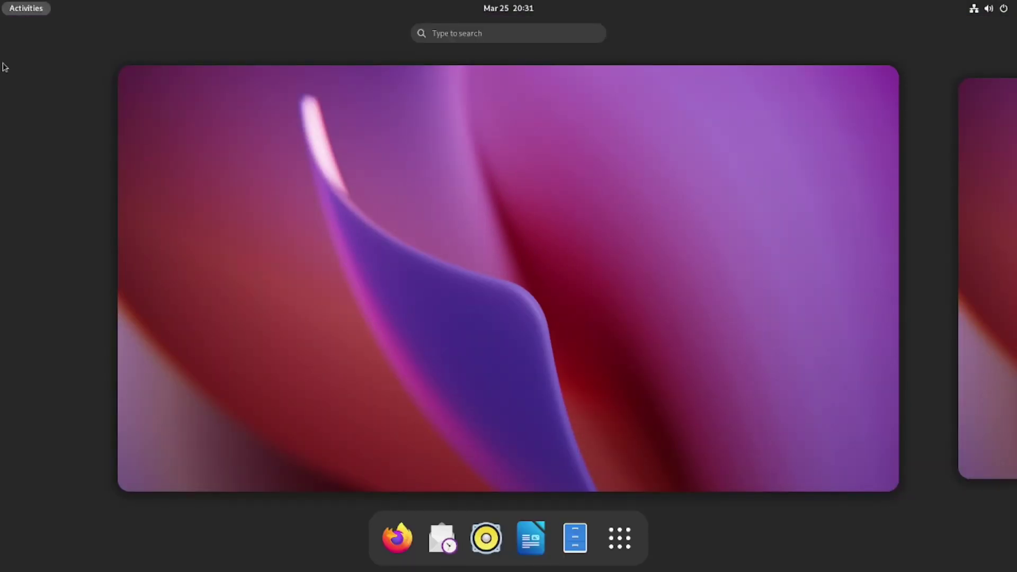
pyautogui.click(610, 542)
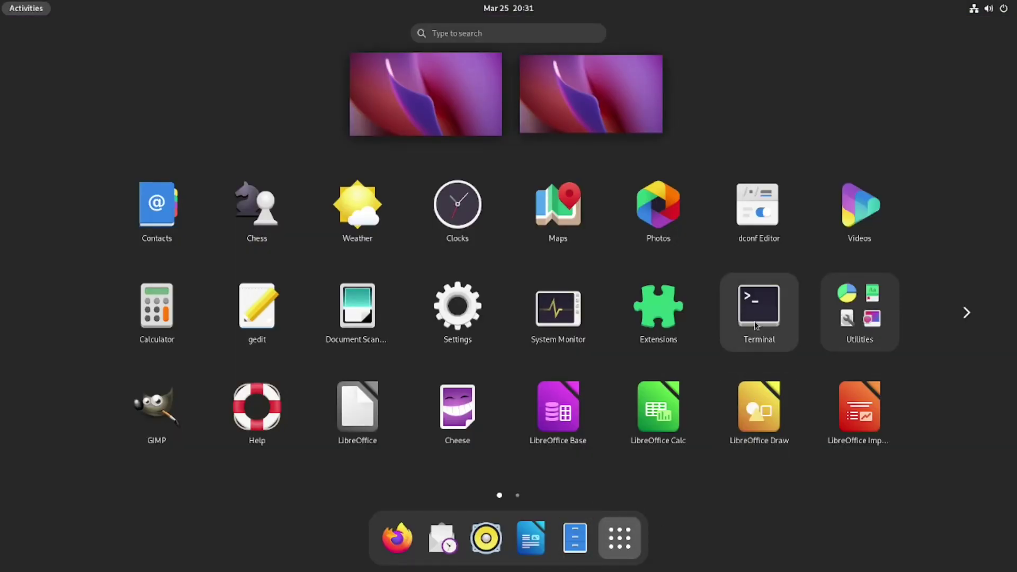
pyautogui.scroll(-1, 760, 305)
pyautogui.rightClick(867, 440)
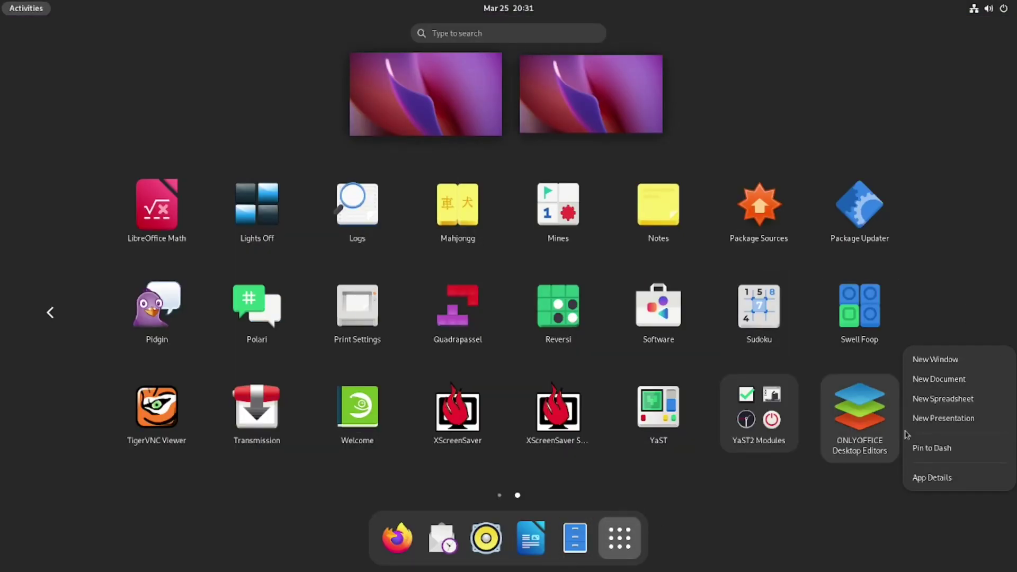
pyautogui.click(926, 450)
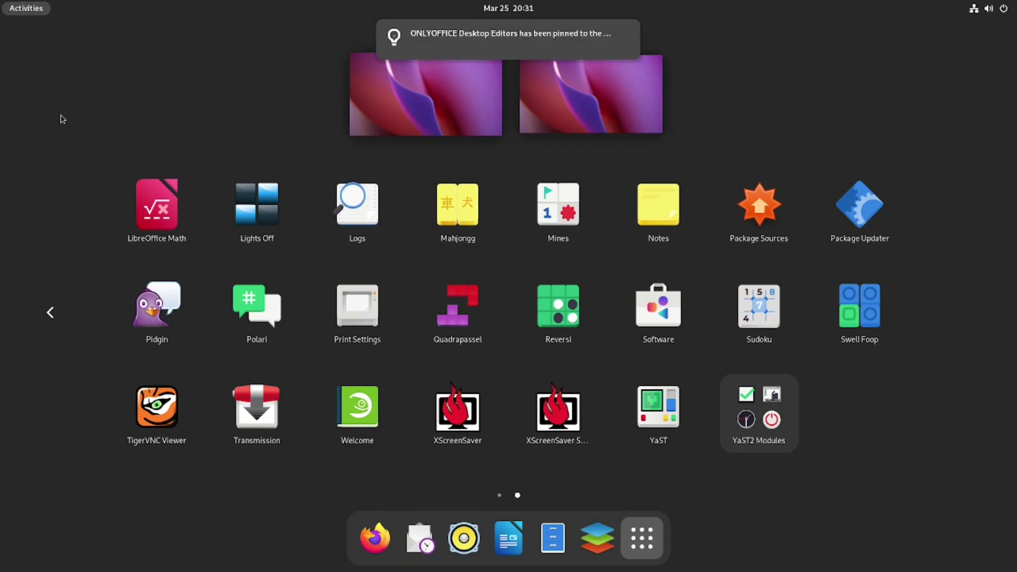
pyautogui.click(30, 3)
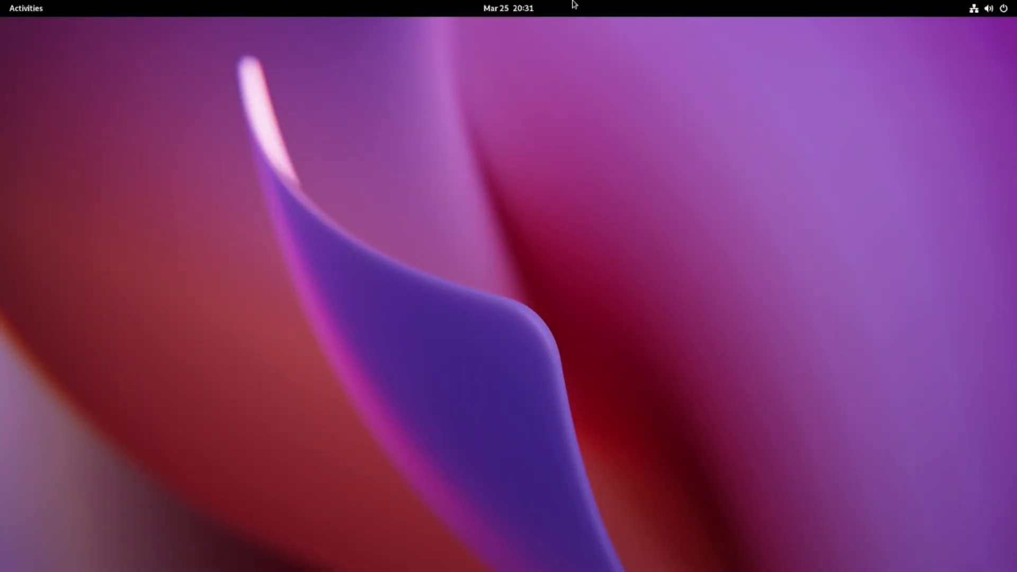
# Open Weather from the calendar popup and set Tucson, United States as the weather location.
pyautogui.click(522, 8)
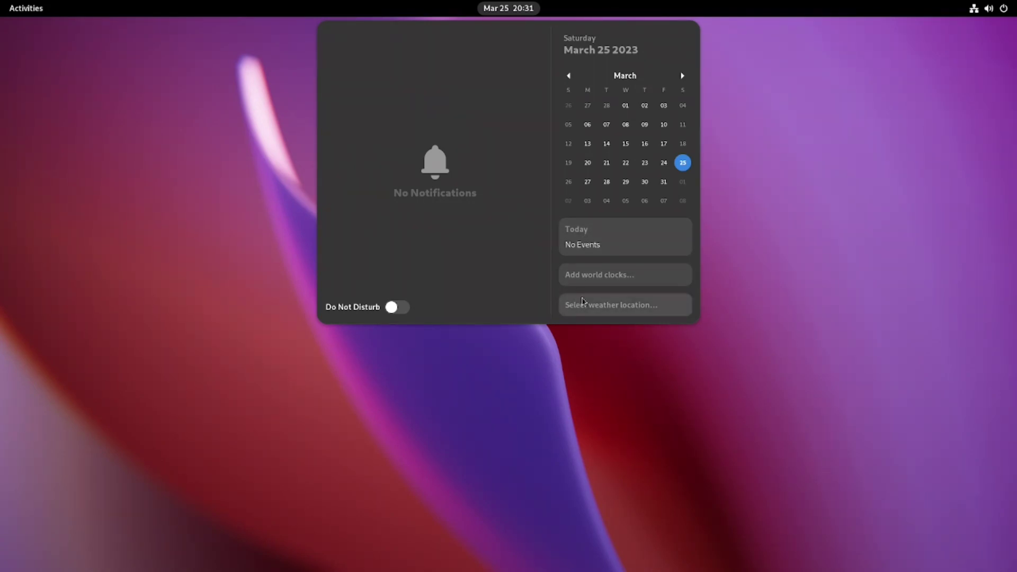
pyautogui.click(610, 308)
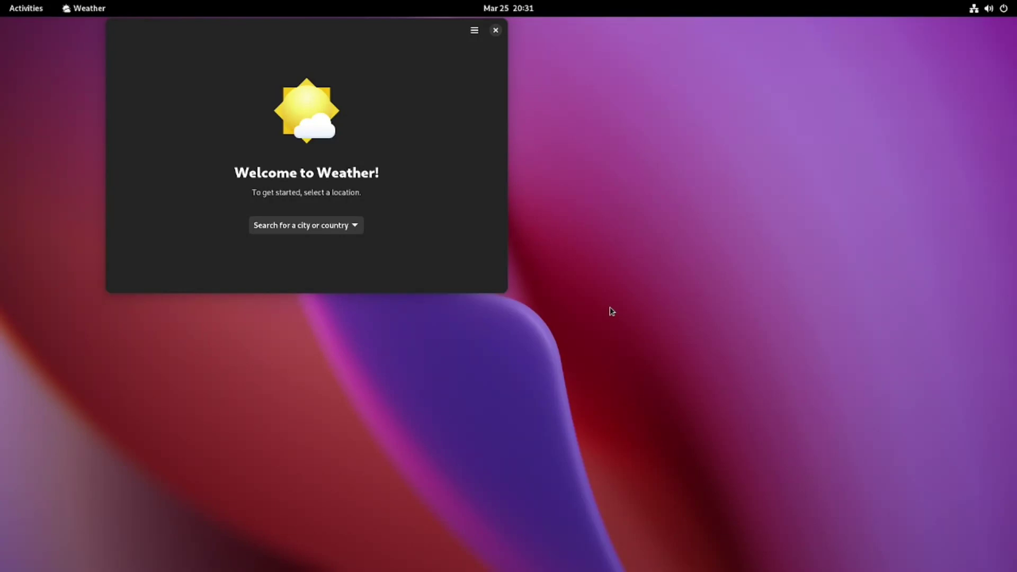
pyautogui.click(328, 229)
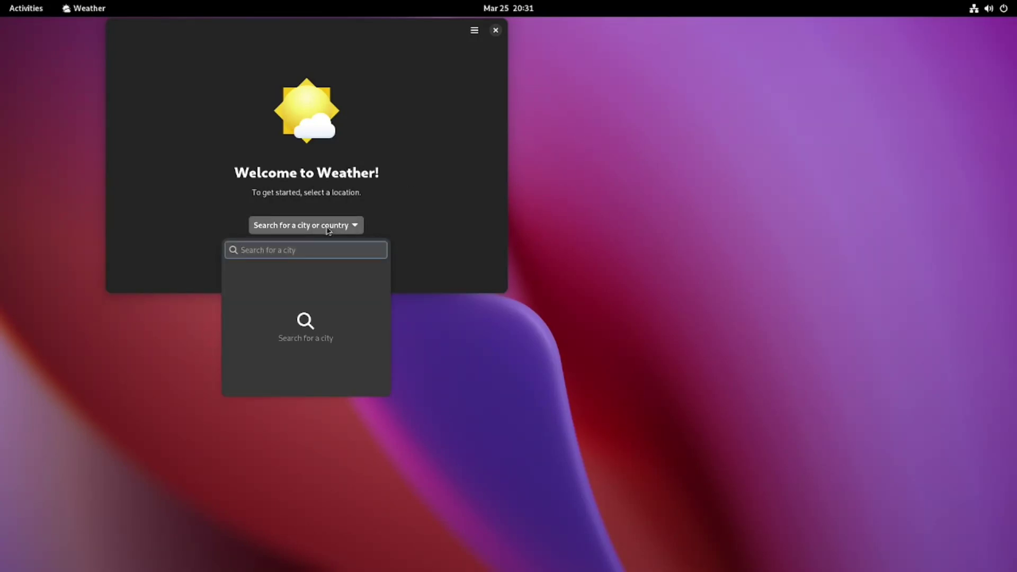
pyautogui.write('tucson')
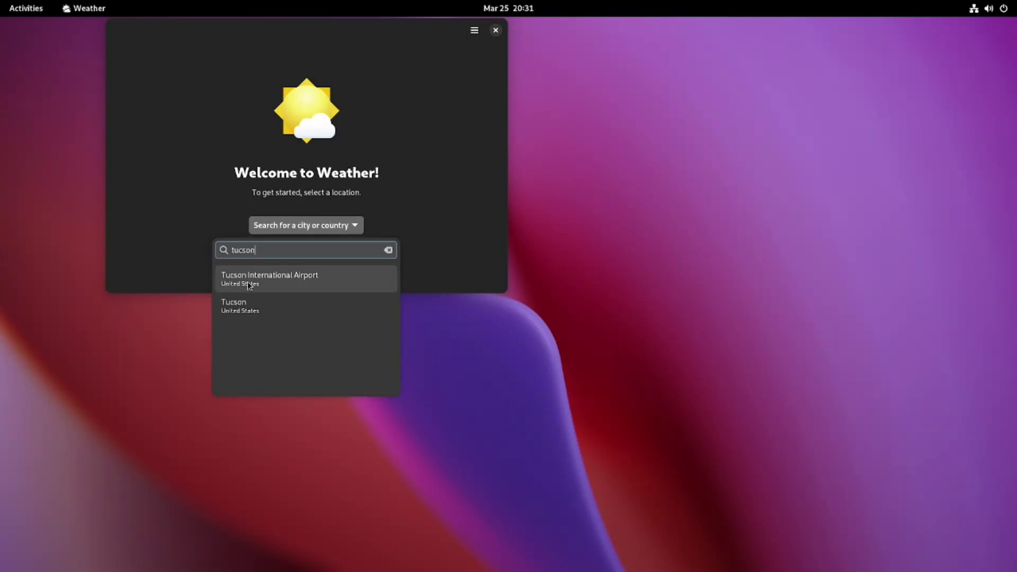
pyautogui.click(261, 313)
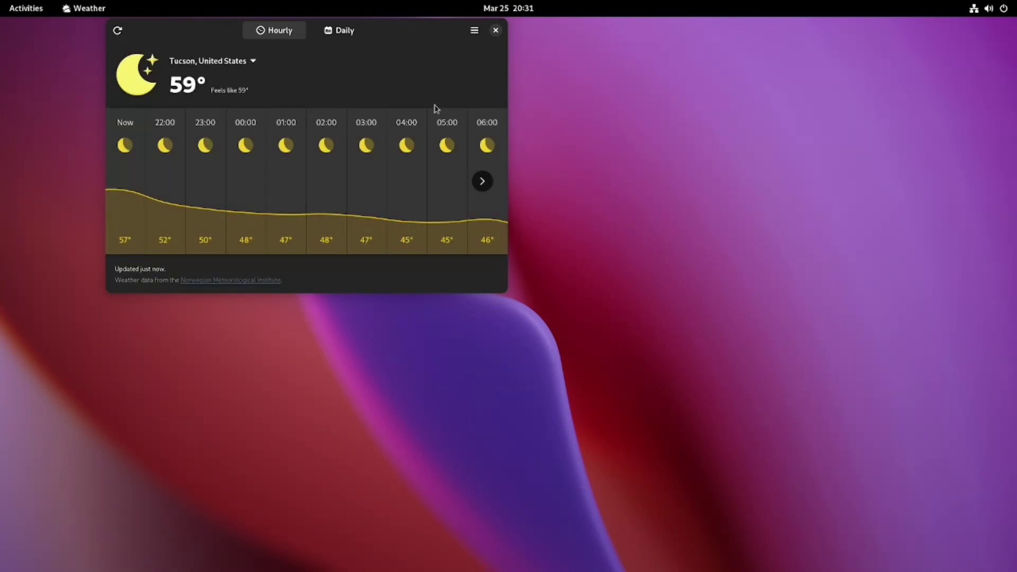
# View the daily and hourly forecasts, close Weather, and check the weather section in the calendar popup.
pyautogui.click(342, 34)
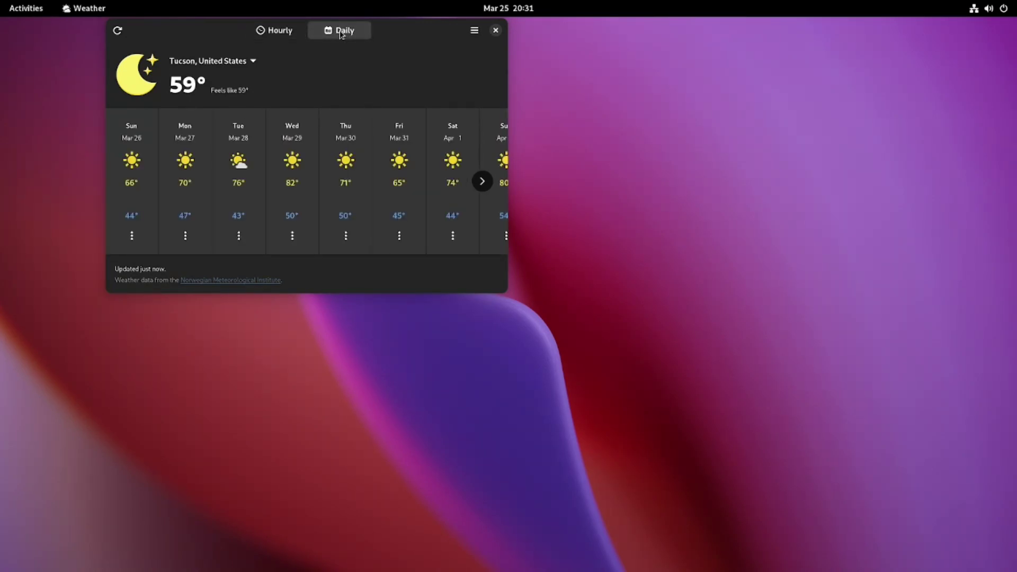
pyautogui.click(285, 37)
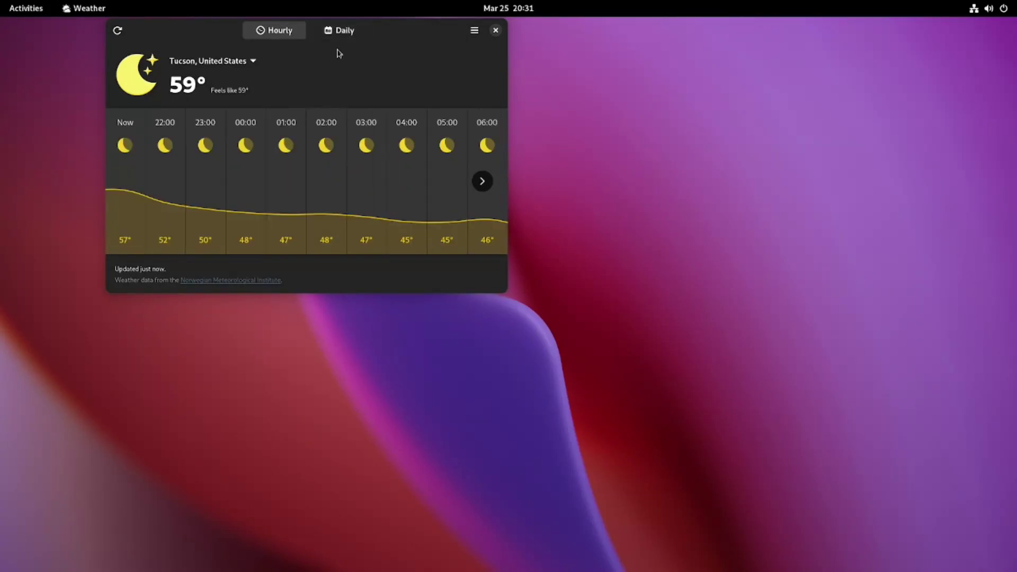
pyautogui.click(496, 31)
pyautogui.click(505, 5)
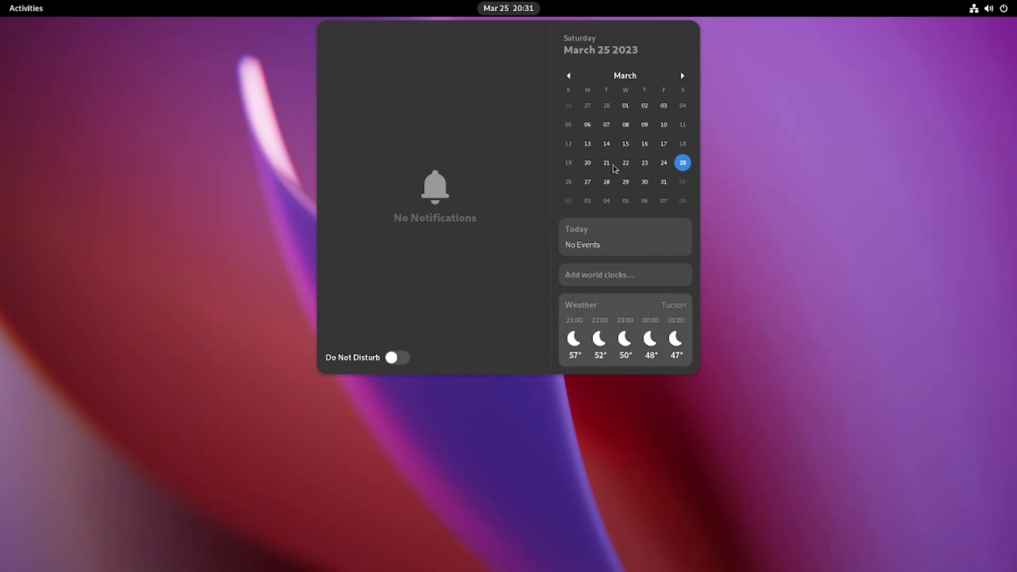
# Close the calendar popup, open LibreOffice Writer, and dismiss the Tip of the Day and the release notes notice.
pyautogui.press('Escape')
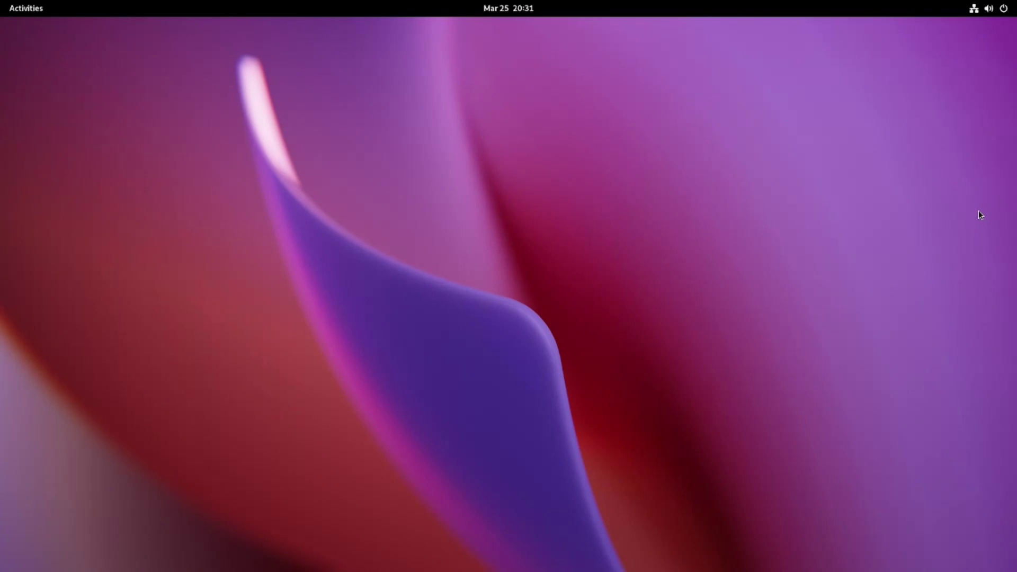
pyautogui.click(21, 8)
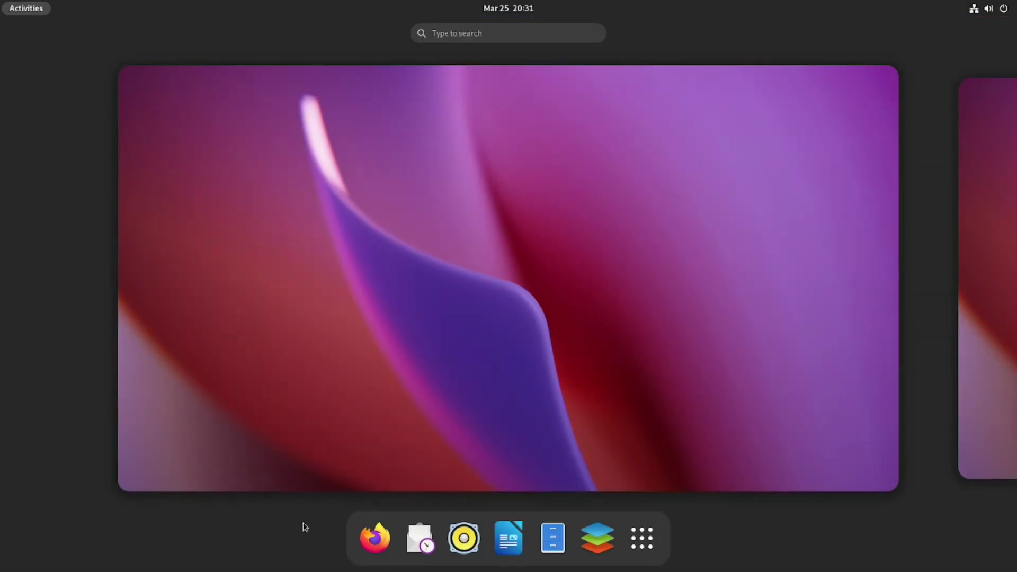
pyautogui.click(508, 539)
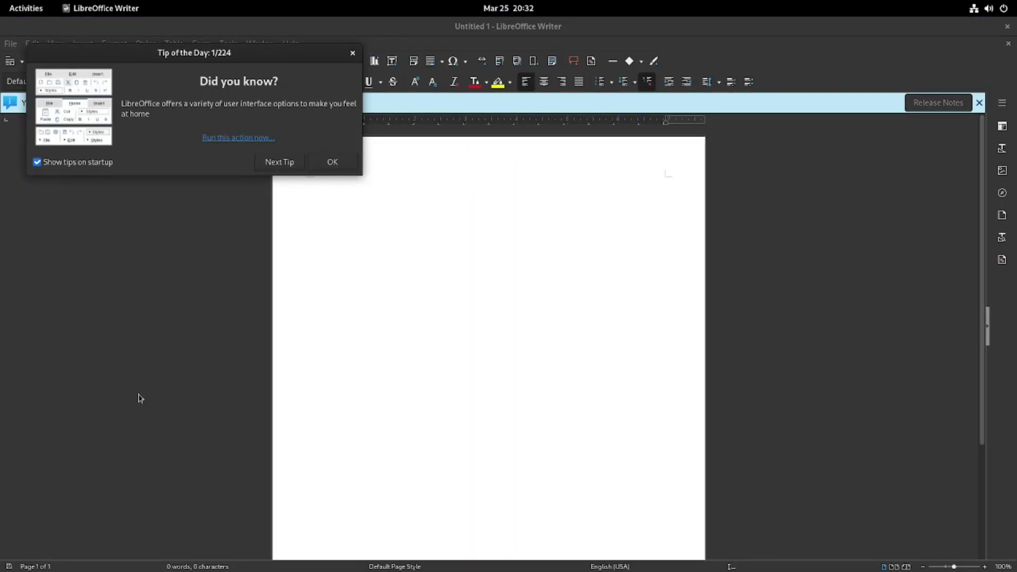
pyautogui.click(342, 169)
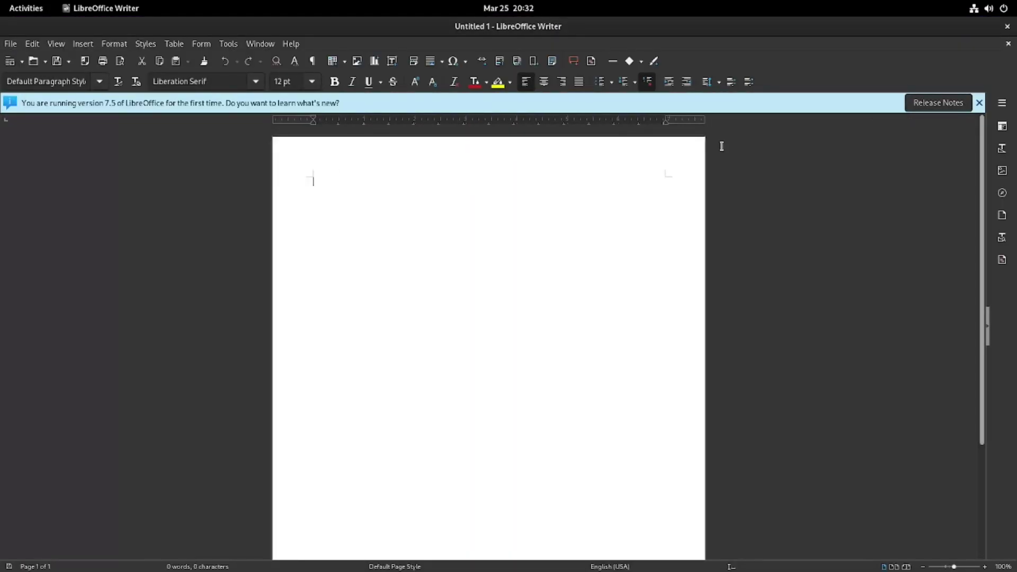
pyautogui.click(980, 103)
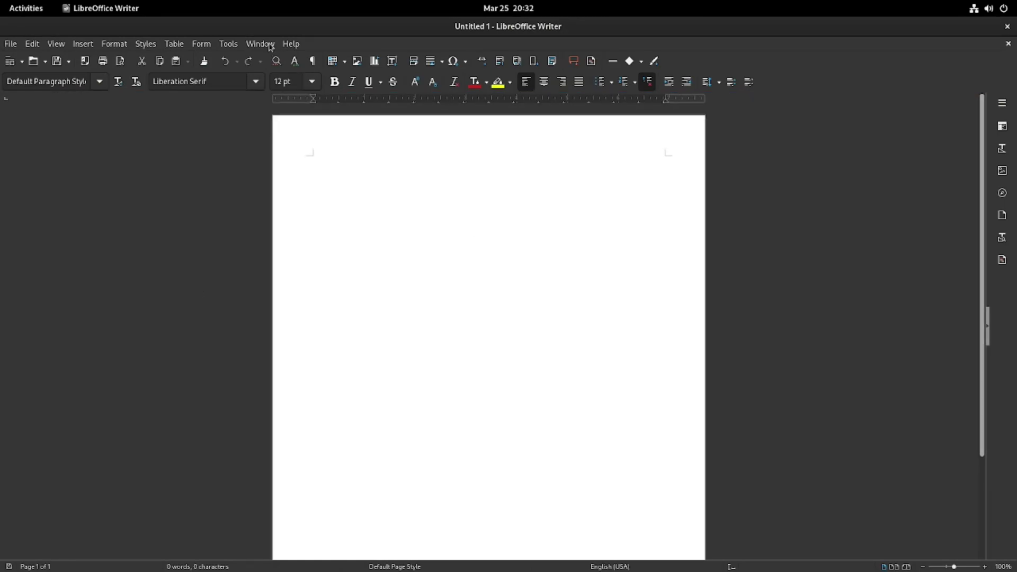
# Check the version information in the About LibreOffice dialog, and close the dialog and Writer.
pyautogui.click(293, 44)
pyautogui.click(327, 217)
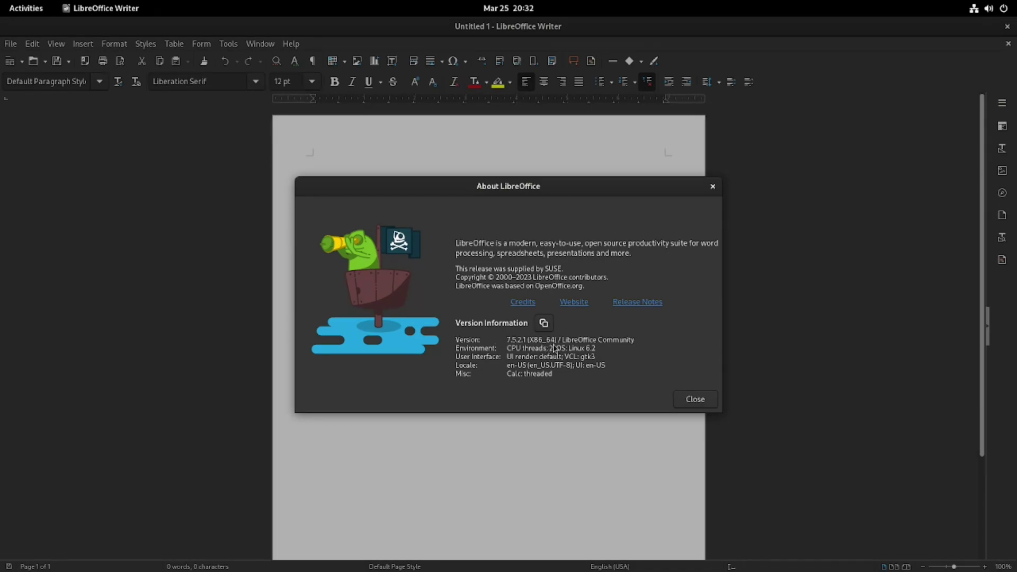
pyautogui.click(696, 400)
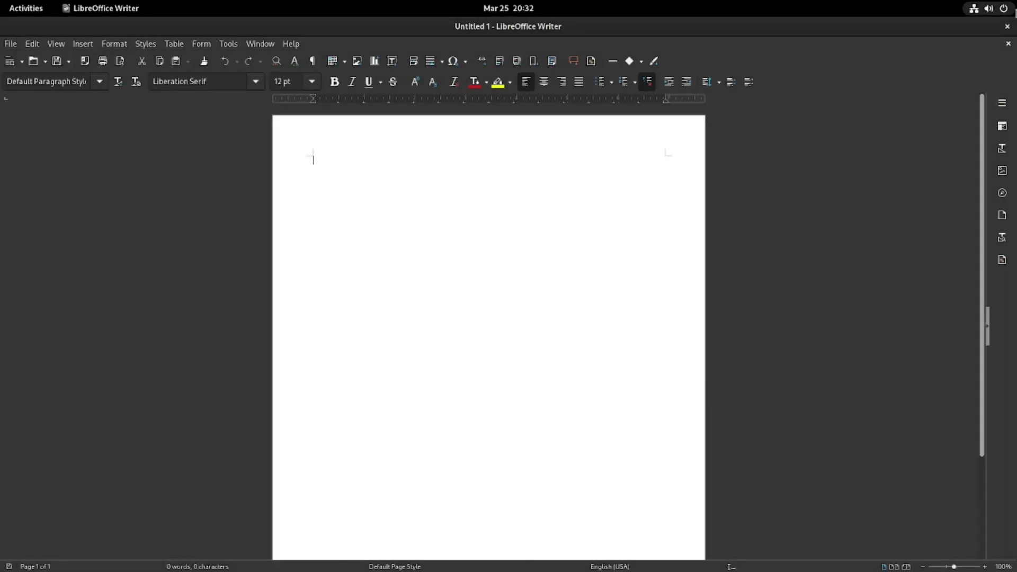
pyautogui.click(1011, 31)
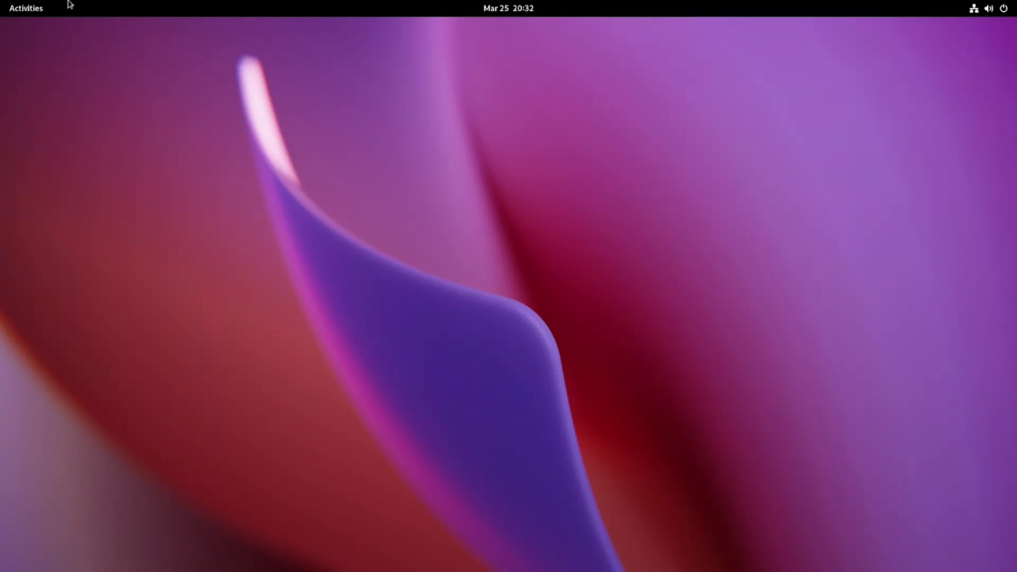
# Open the About page in Settings, review the hardware, operating system, GNOME and kernel details, and close Settings.
pyautogui.click(6, 6)
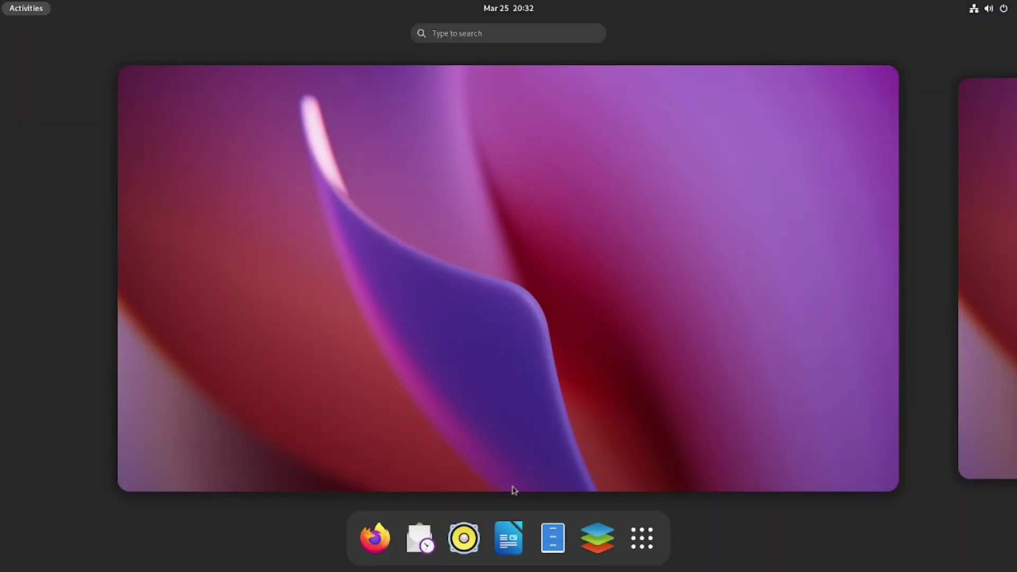
pyautogui.click(649, 549)
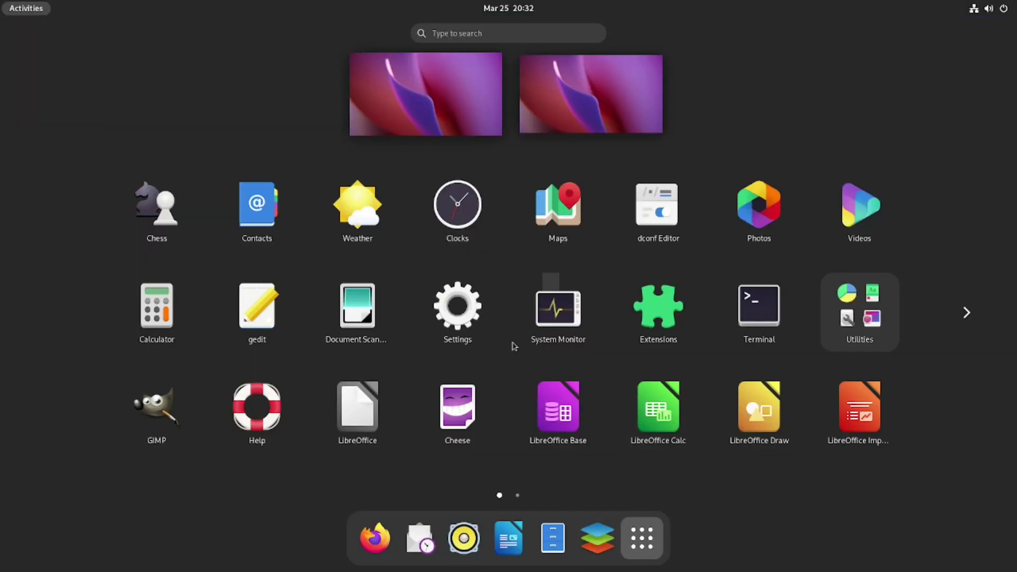
pyautogui.click(459, 313)
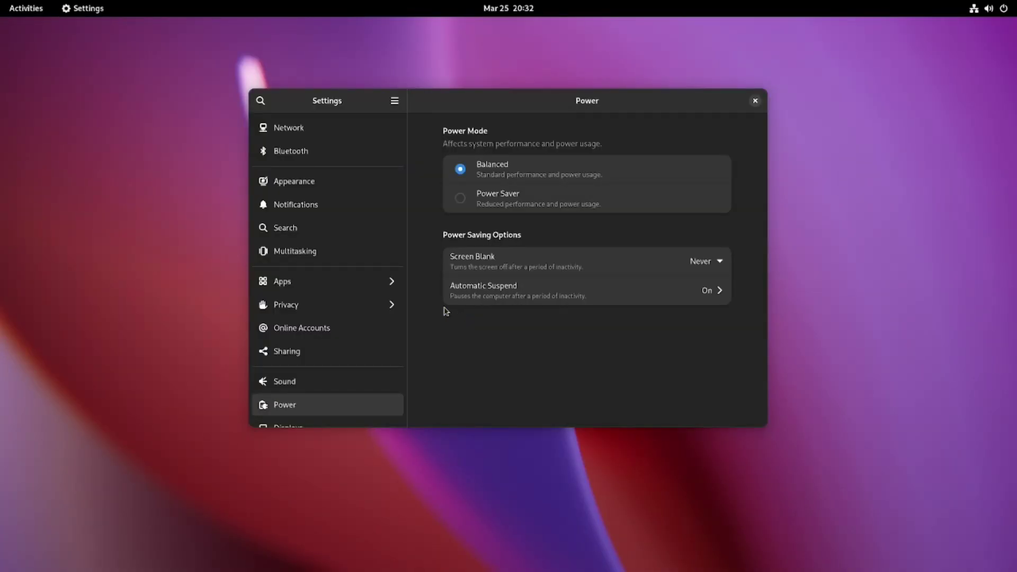
pyautogui.scroll(-5, 315, 307)
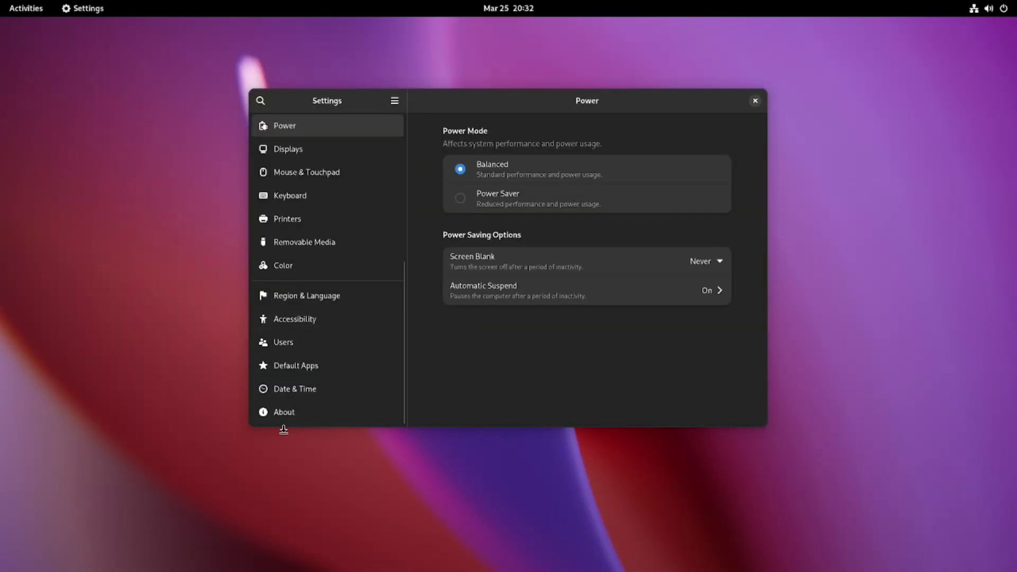
pyautogui.click(281, 418)
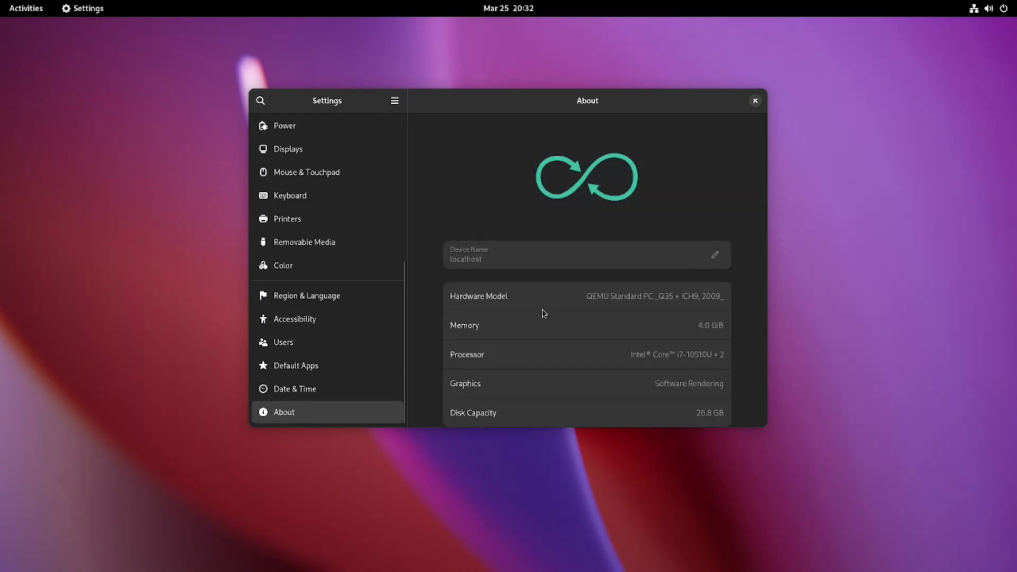
pyautogui.scroll(-5, 455, 201)
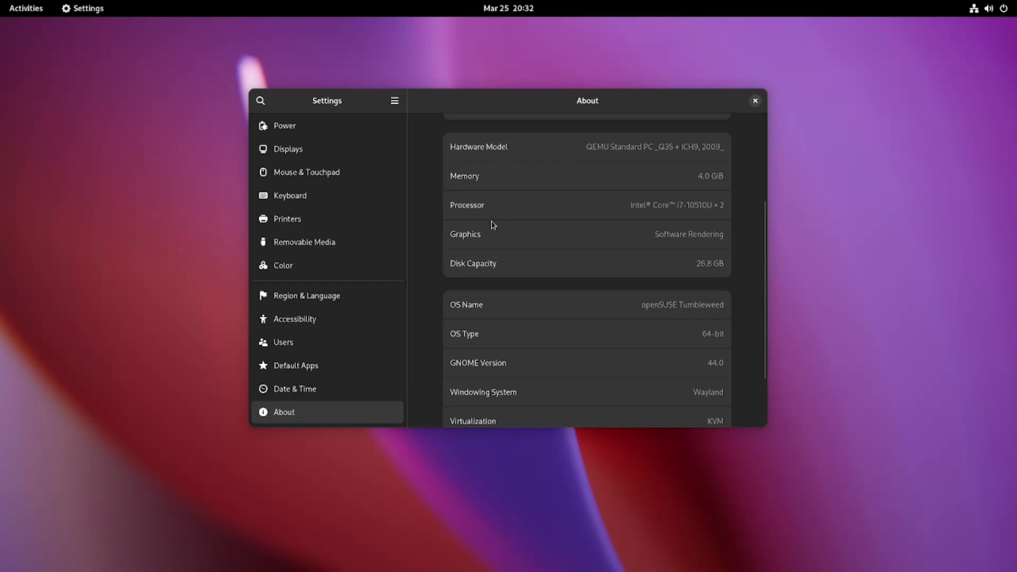
pyautogui.scroll(1, 491, 221)
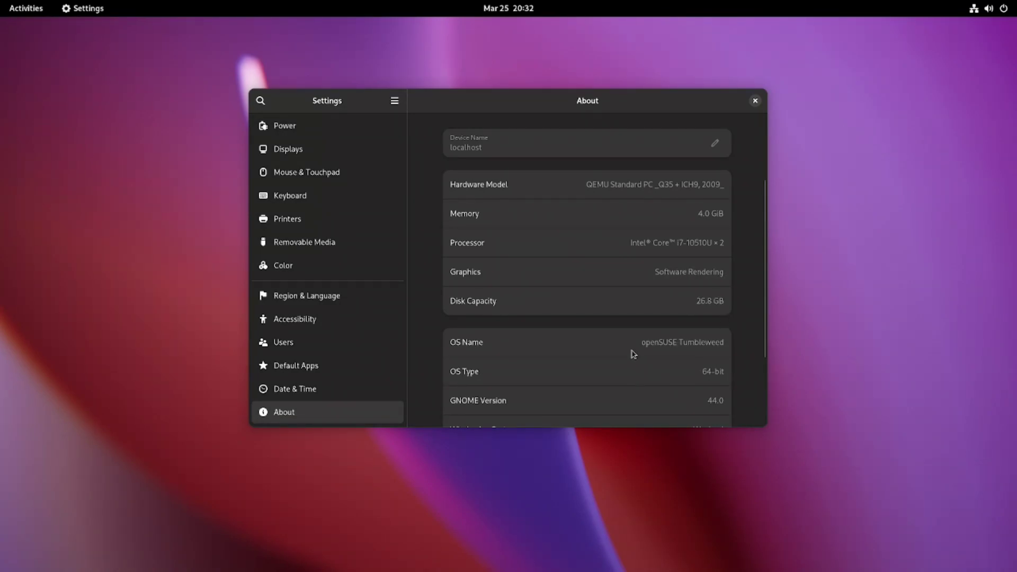
pyautogui.scroll(-4, 595, 294)
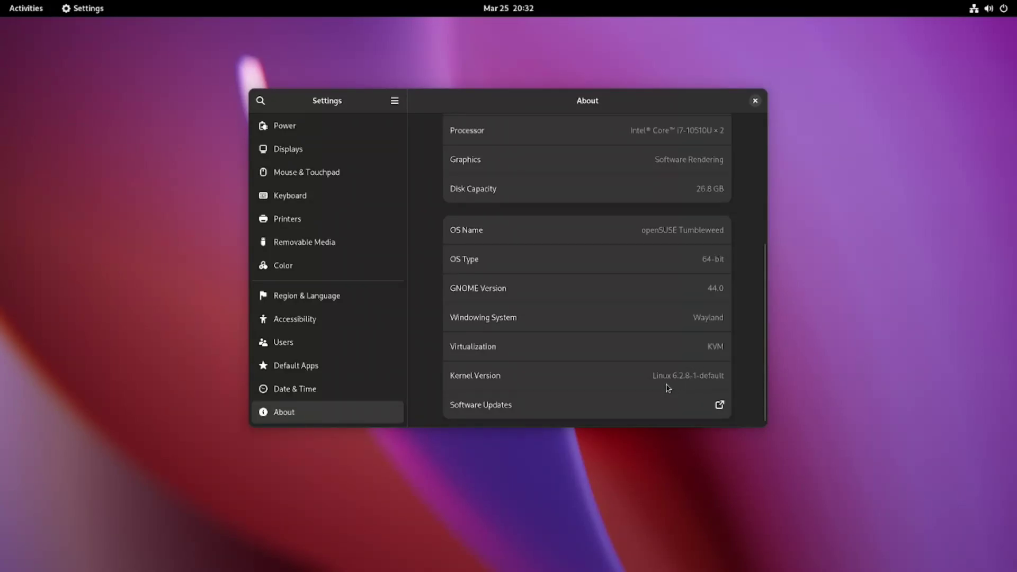
pyautogui.scroll(-1, 651, 365)
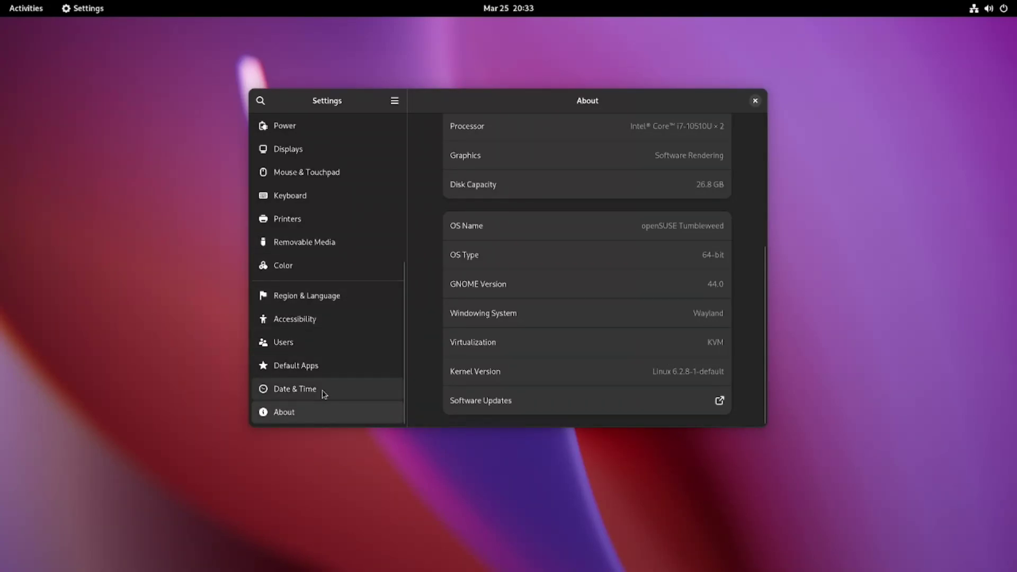
pyautogui.click(756, 101)
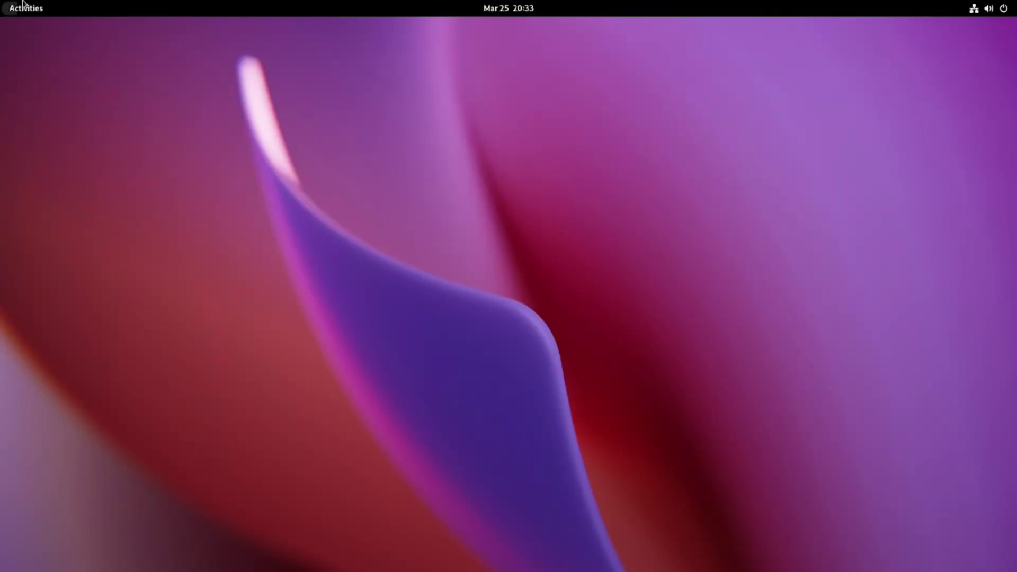
# Open Terminal from the applications overview and begin entering a sudo zypper command at the prompt.
pyautogui.click(26, 8)
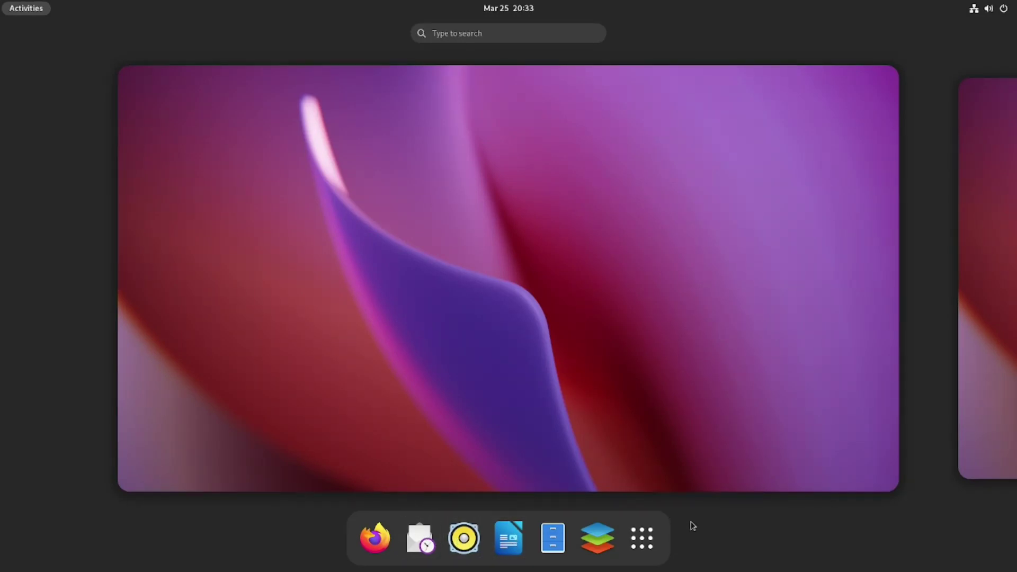
pyautogui.click(642, 539)
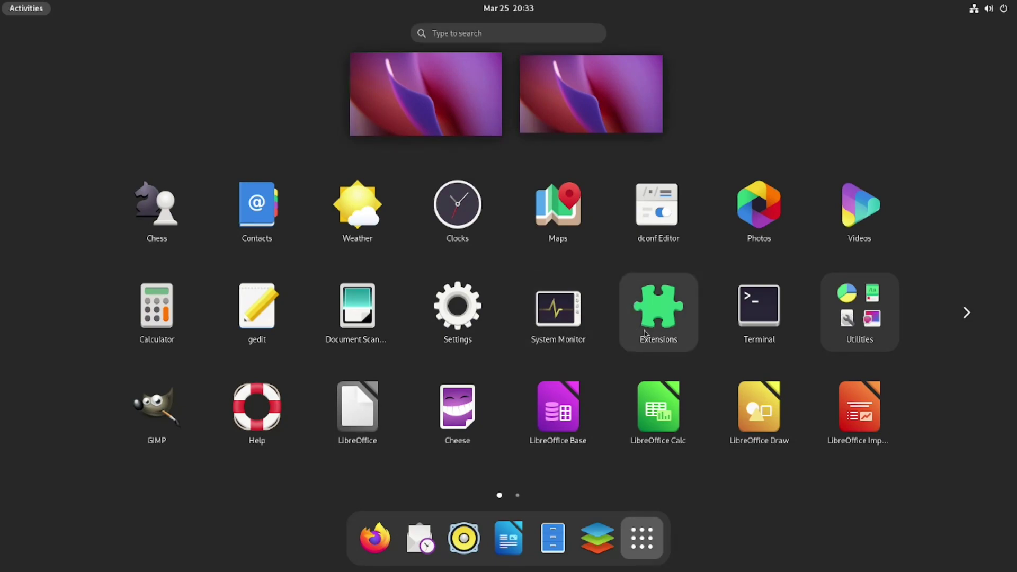
pyautogui.click(748, 318)
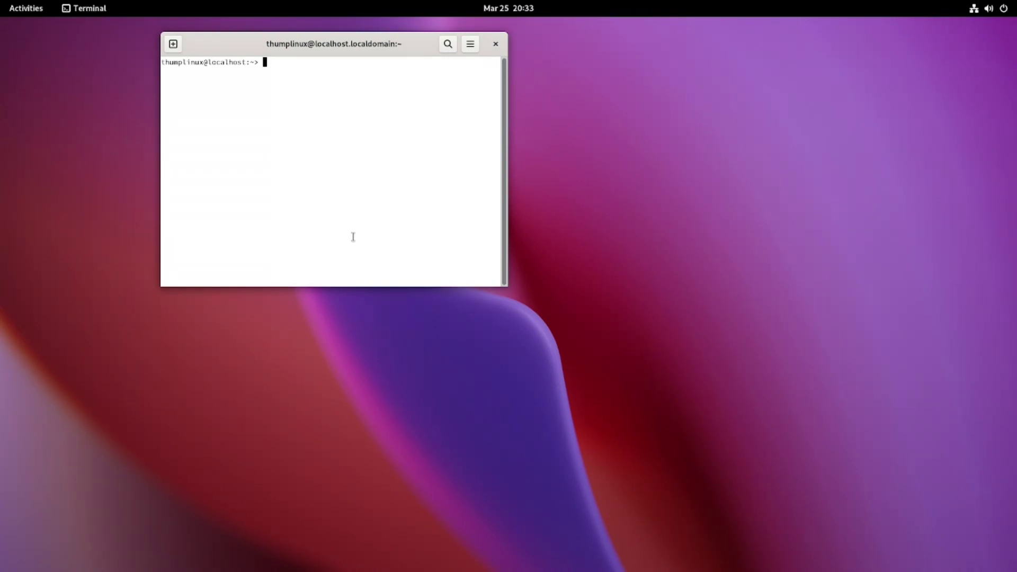
pyautogui.write('sudo zypper')
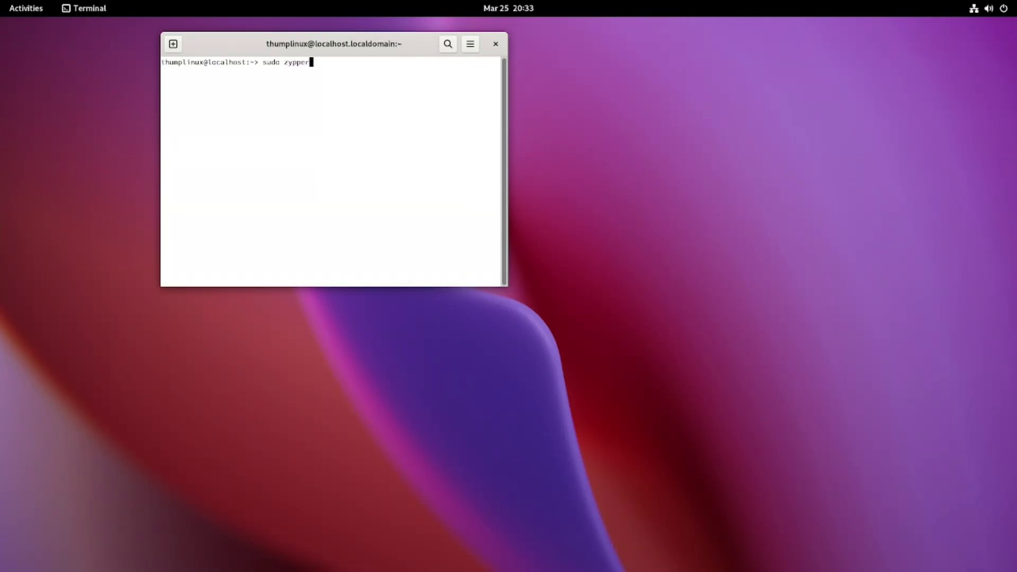